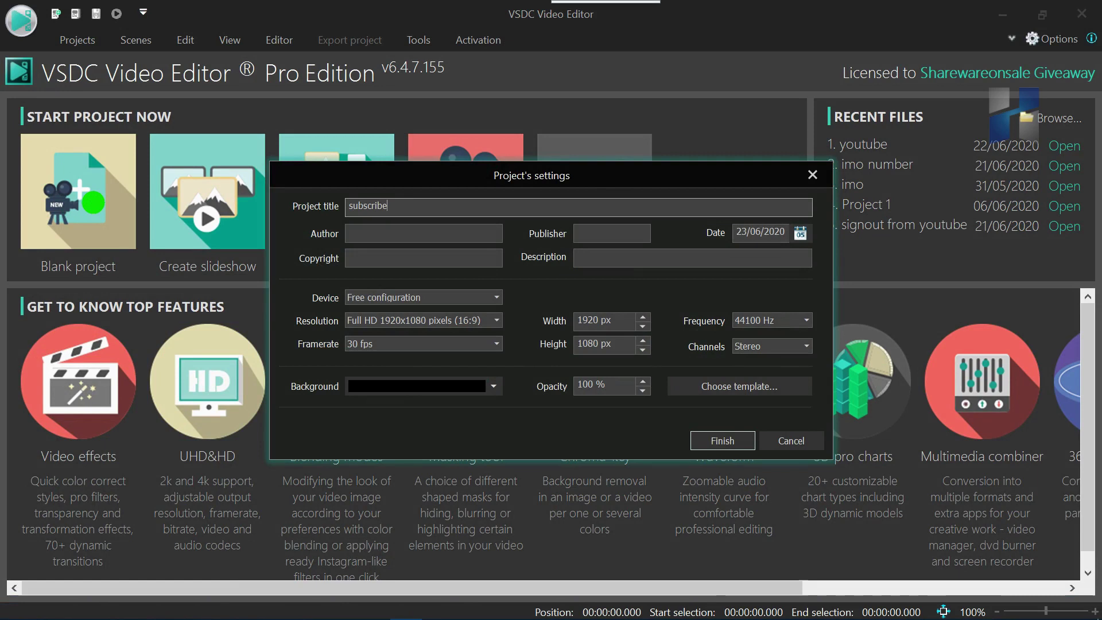
Step: Create a project titled "subscribe" and add the greenscreen video from the file folder to its scene
{"action": "type", "text": "subscribe"}
{"action": "key", "text": "Return"}
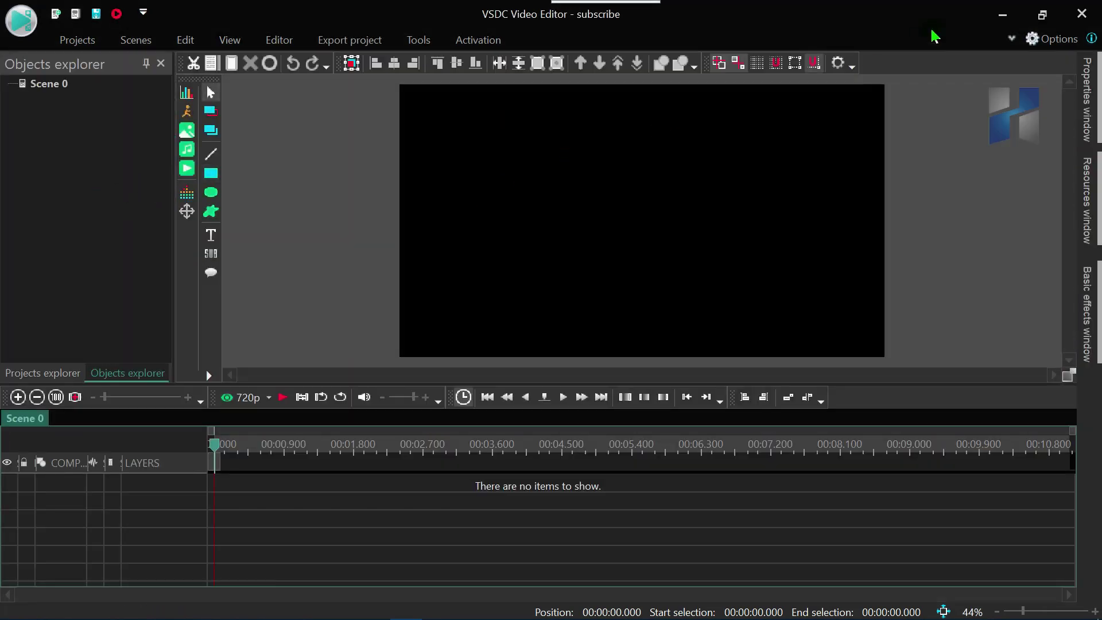
{"action": "left_click", "coordinate": [998, 17]}
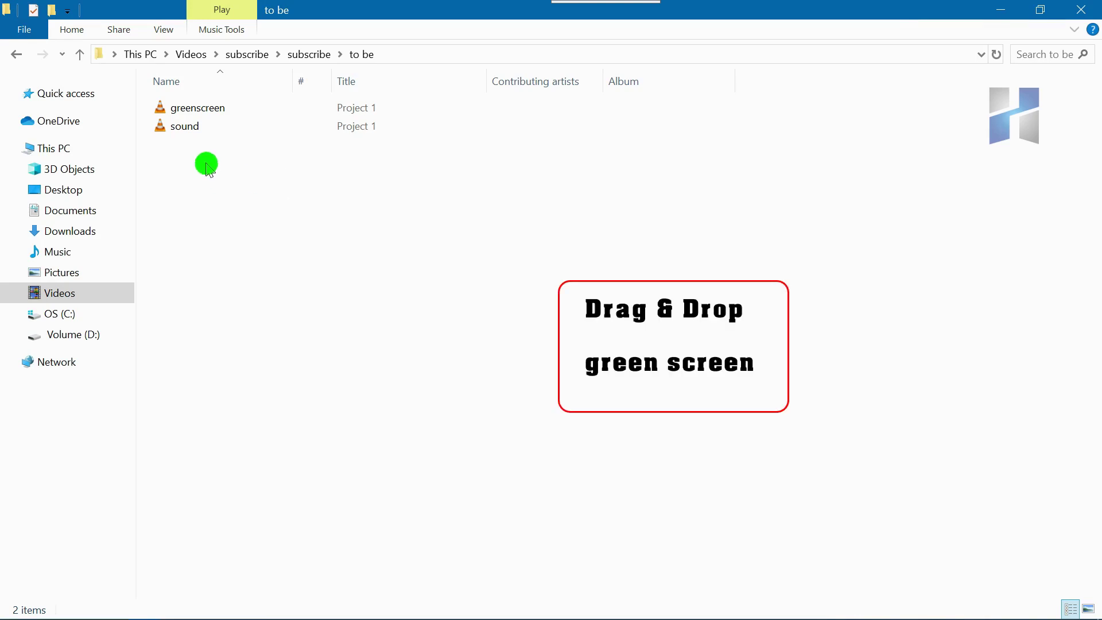
{"action": "left_click_drag", "start_coordinate": [210, 117], "coordinate": [348, 227]}
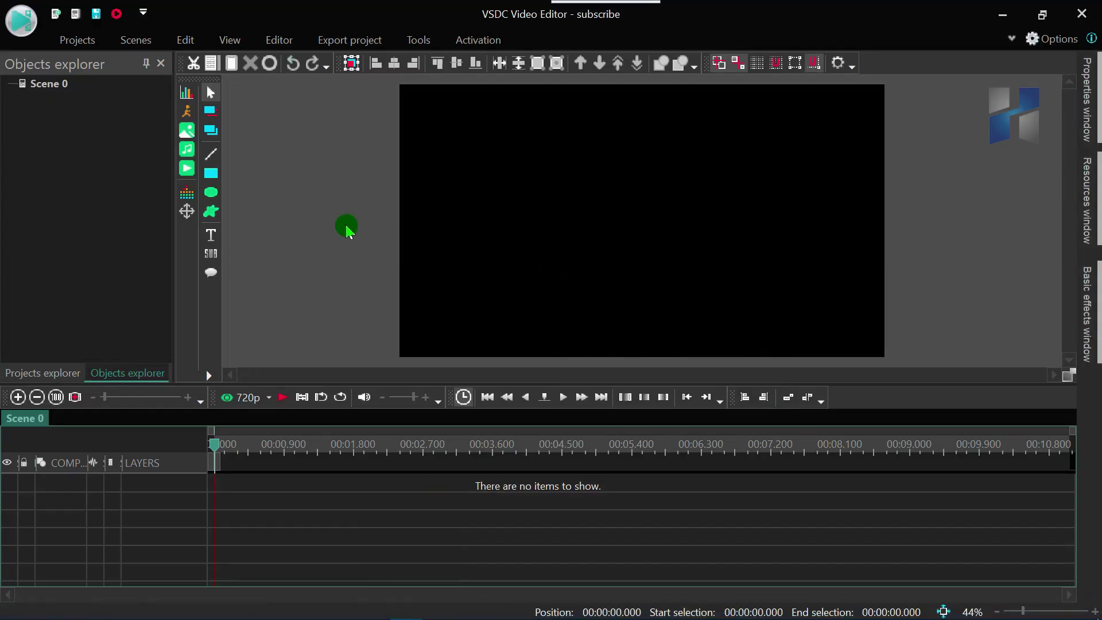
{"action": "key", "text": "space"}
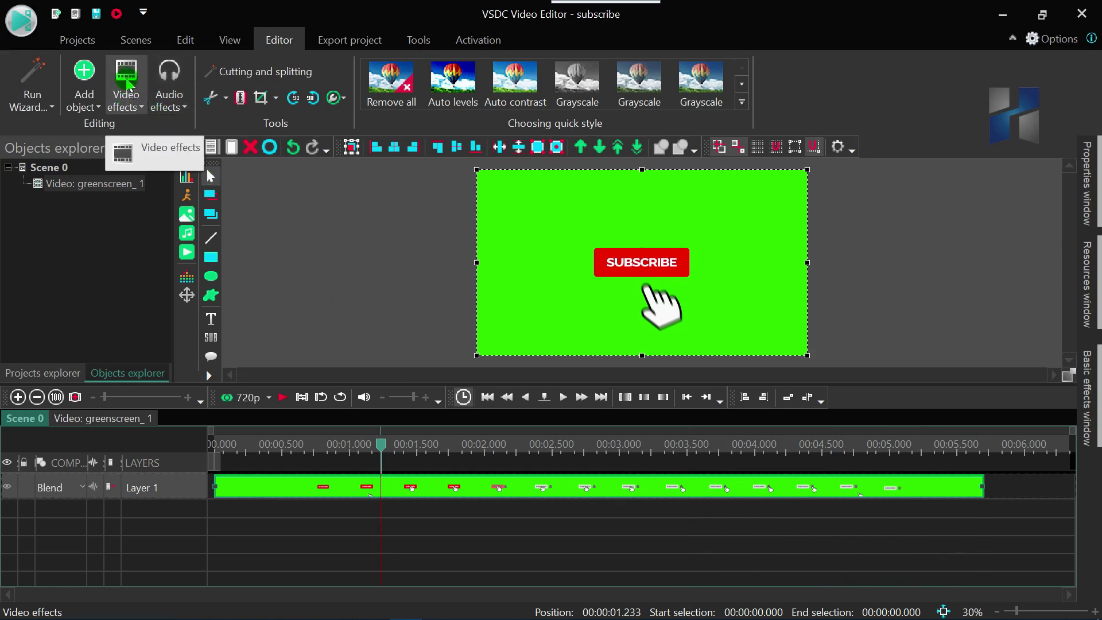
Step: Apply the Background remover effect to the greenscreen video for the whole parent duration
{"action": "left_click", "coordinate": [130, 85]}
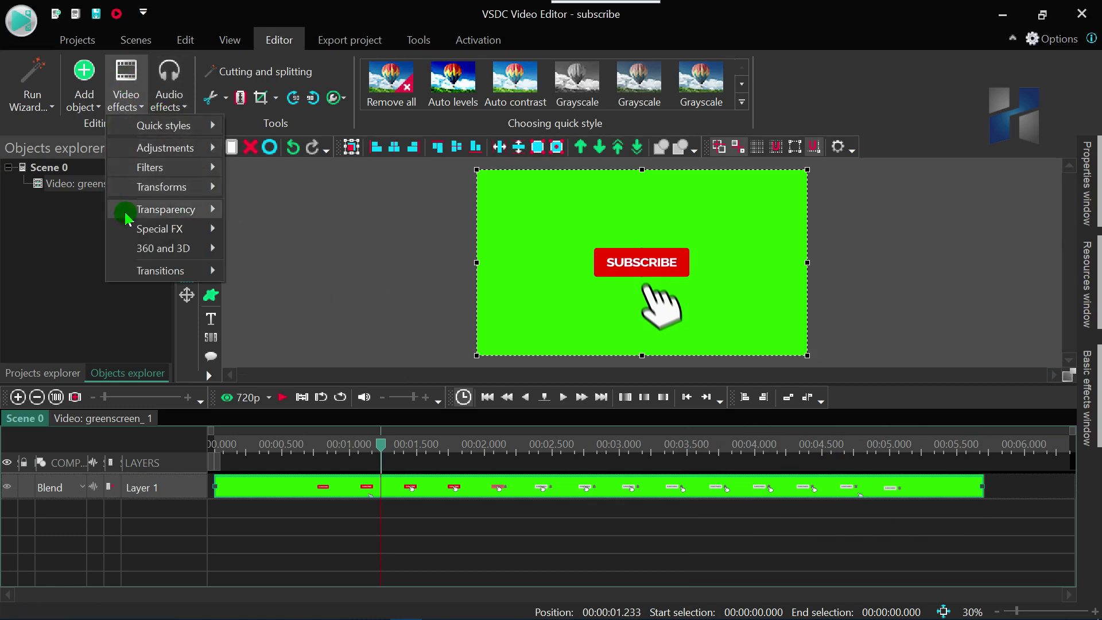
{"action": "left_click", "coordinate": [173, 210]}
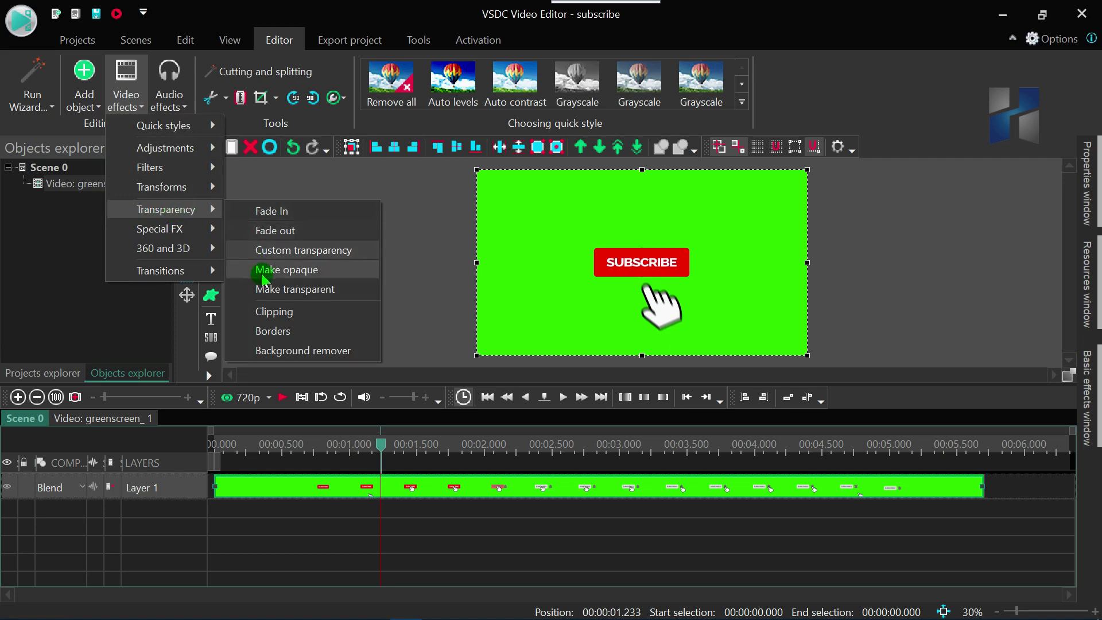
{"action": "left_click", "coordinate": [332, 293]}
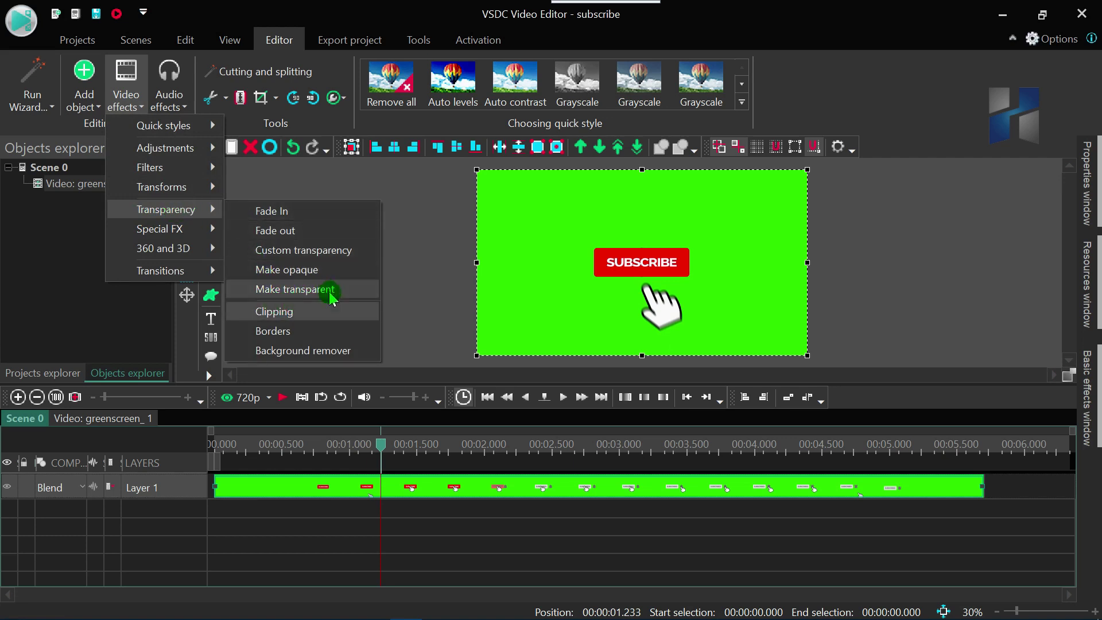
{"action": "left_click", "coordinate": [315, 352]}
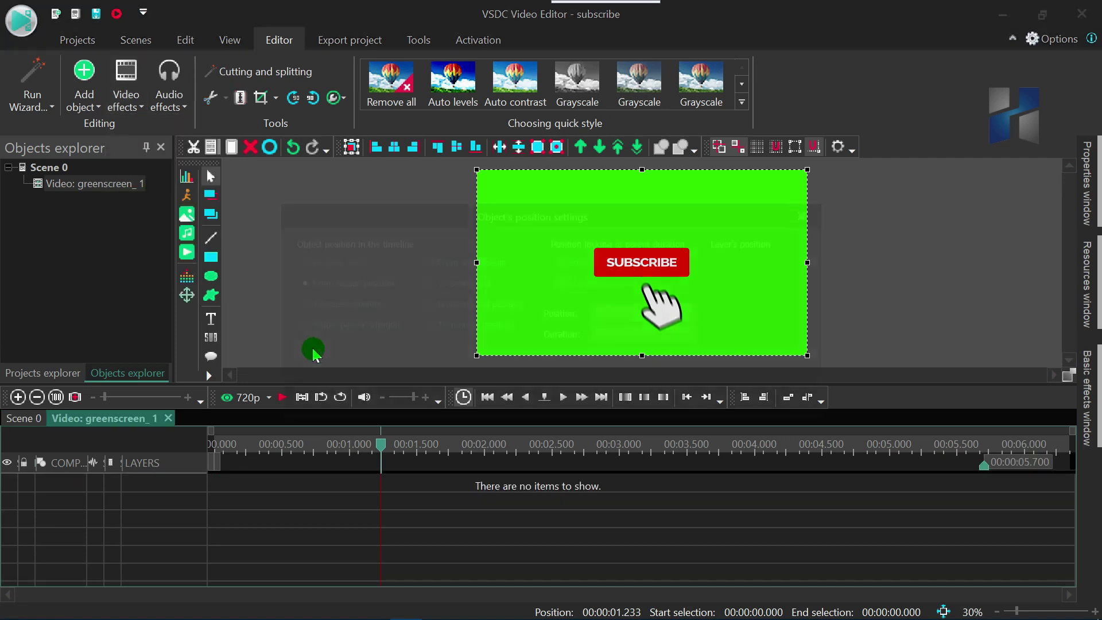
{"action": "left_click", "coordinate": [350, 328]}
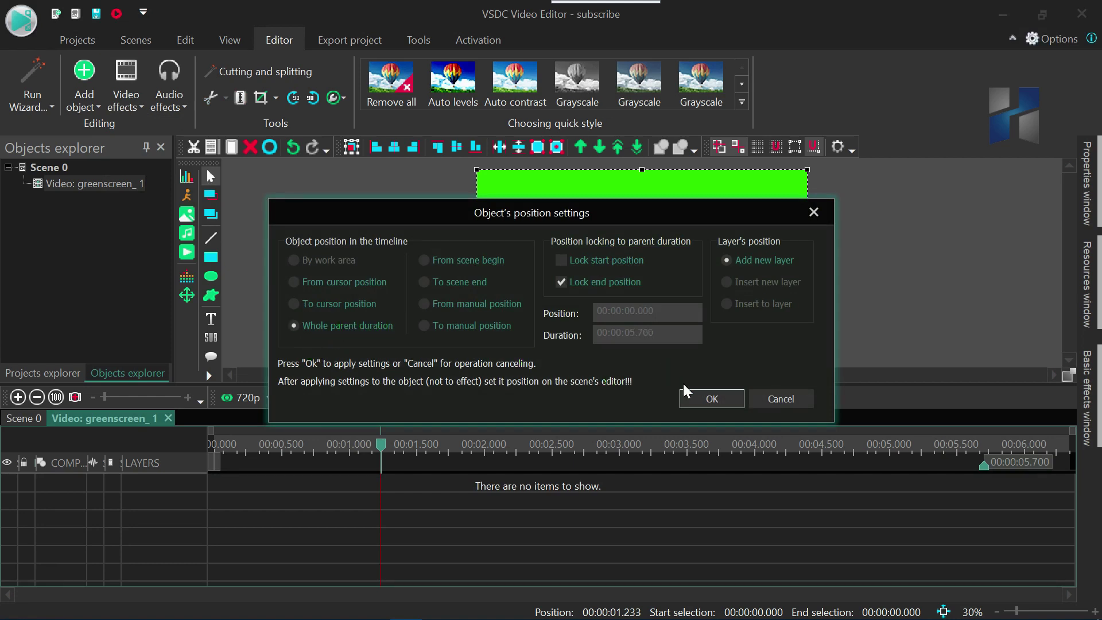
{"action": "left_click", "coordinate": [710, 397]}
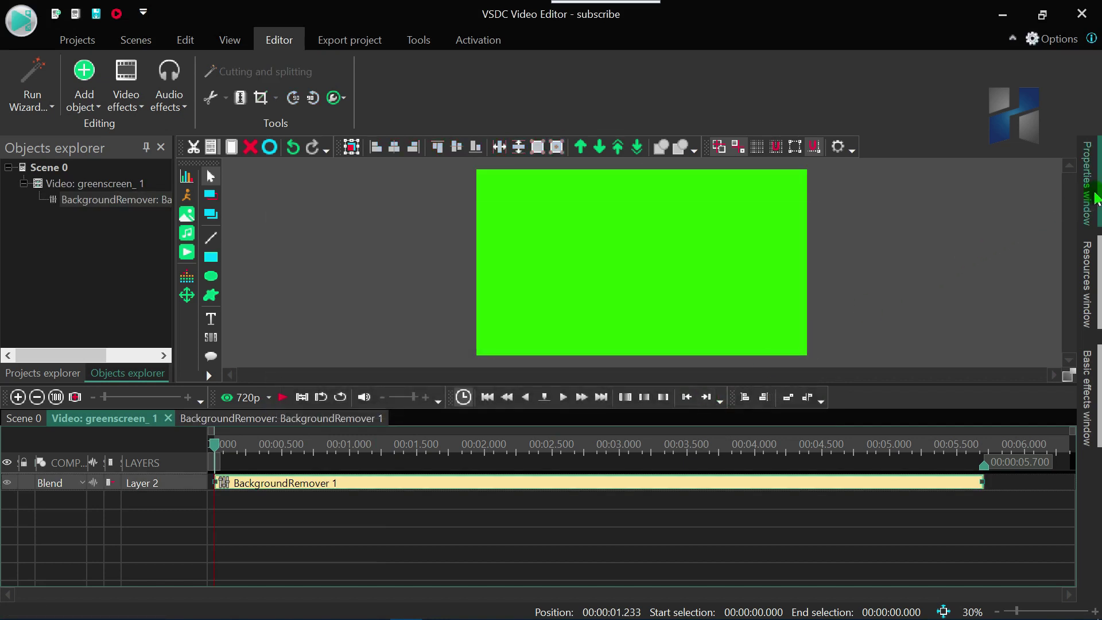
Step: Sample the video's green background as the chromakey color and play back the keyed clip
{"action": "mouse_move", "coordinate": [1093, 197]}
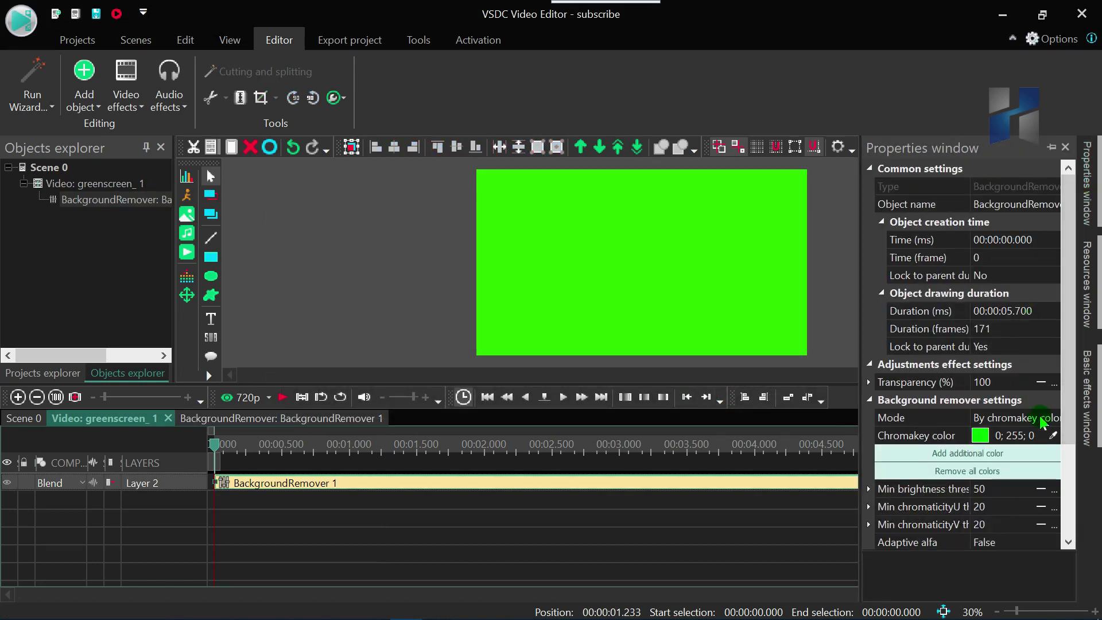
{"action": "left_click", "coordinate": [1055, 436]}
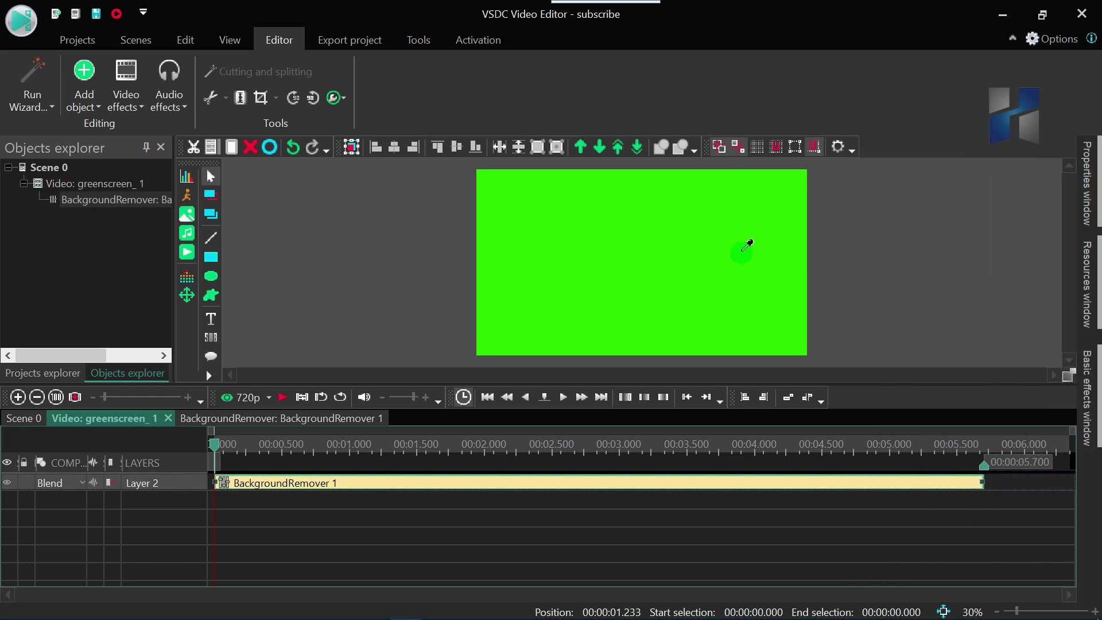
{"action": "left_click", "coordinate": [634, 253]}
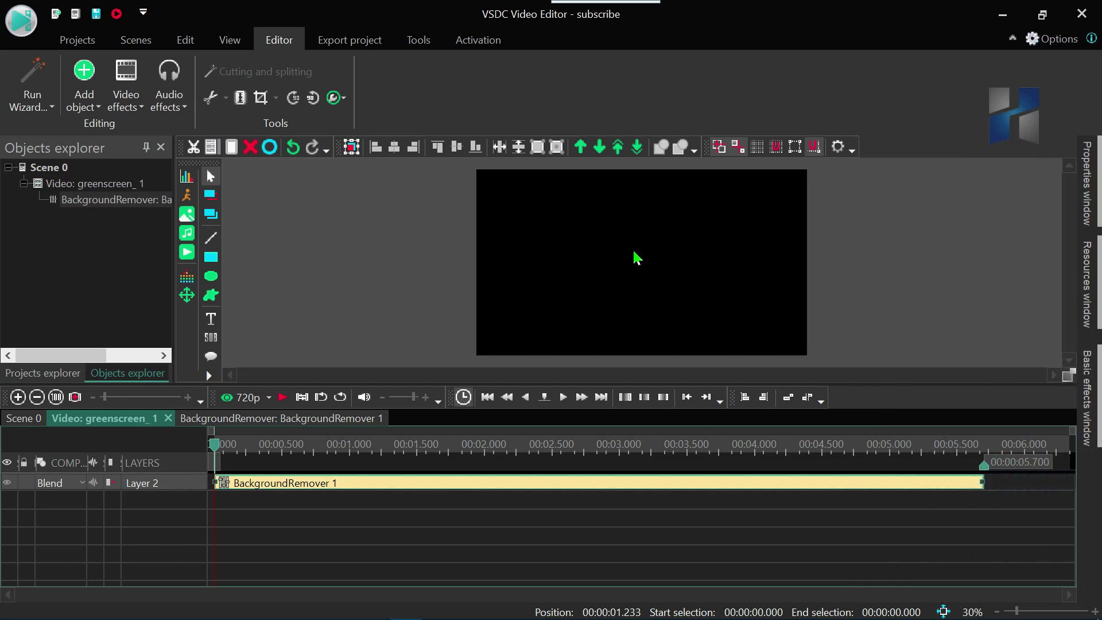
{"action": "left_click", "coordinate": [283, 397]}
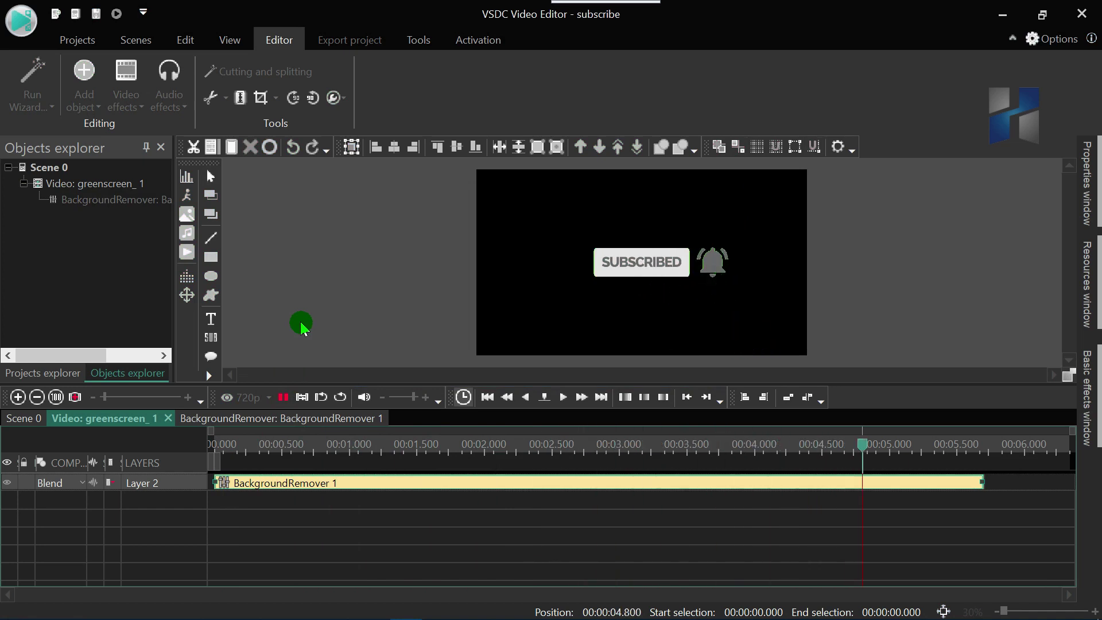
{"action": "left_click", "coordinate": [436, 360]}
Step: Set the background remover's Min chromaticityV threshold to 113 and Min chromaticityU threshold to 70
{"action": "mouse_move", "coordinate": [1086, 184]}
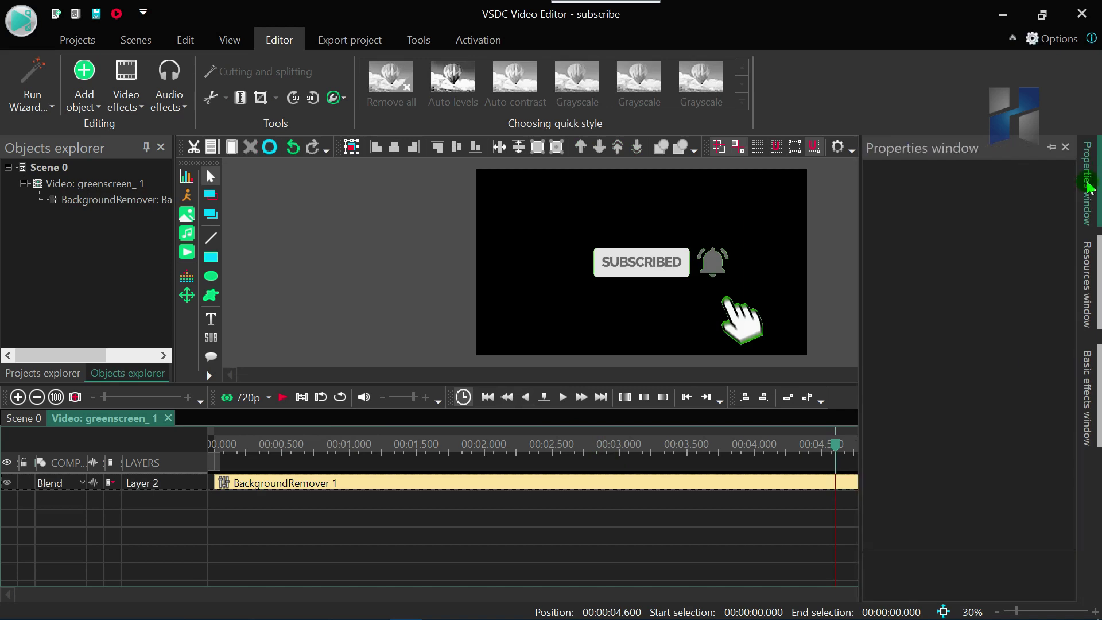
{"action": "left_click", "coordinate": [804, 485]}
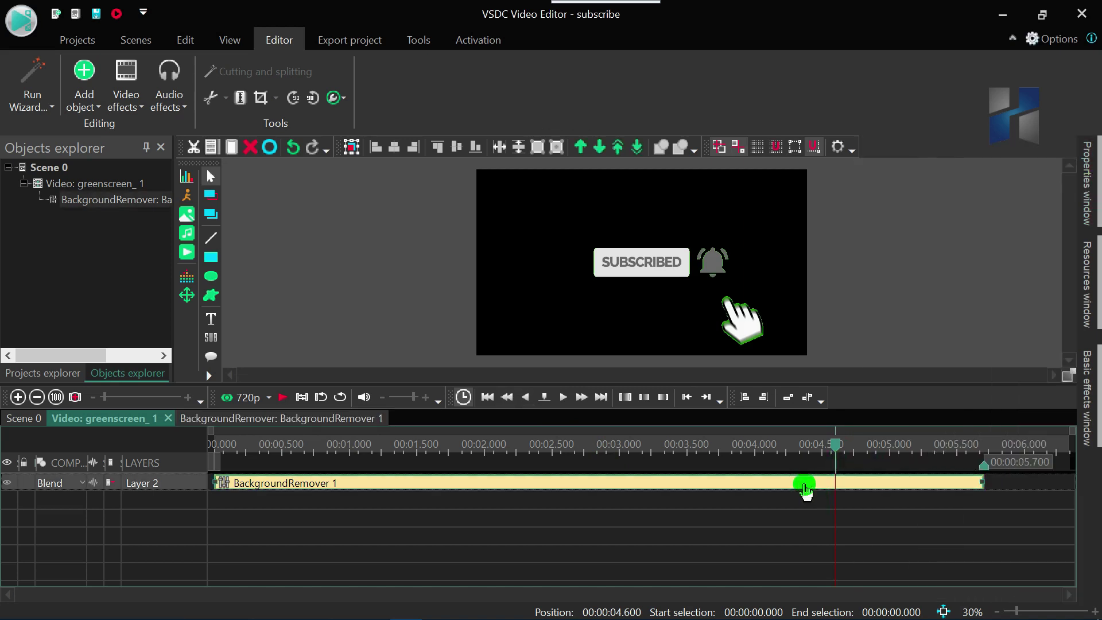
{"action": "mouse_move", "coordinate": [1087, 183]}
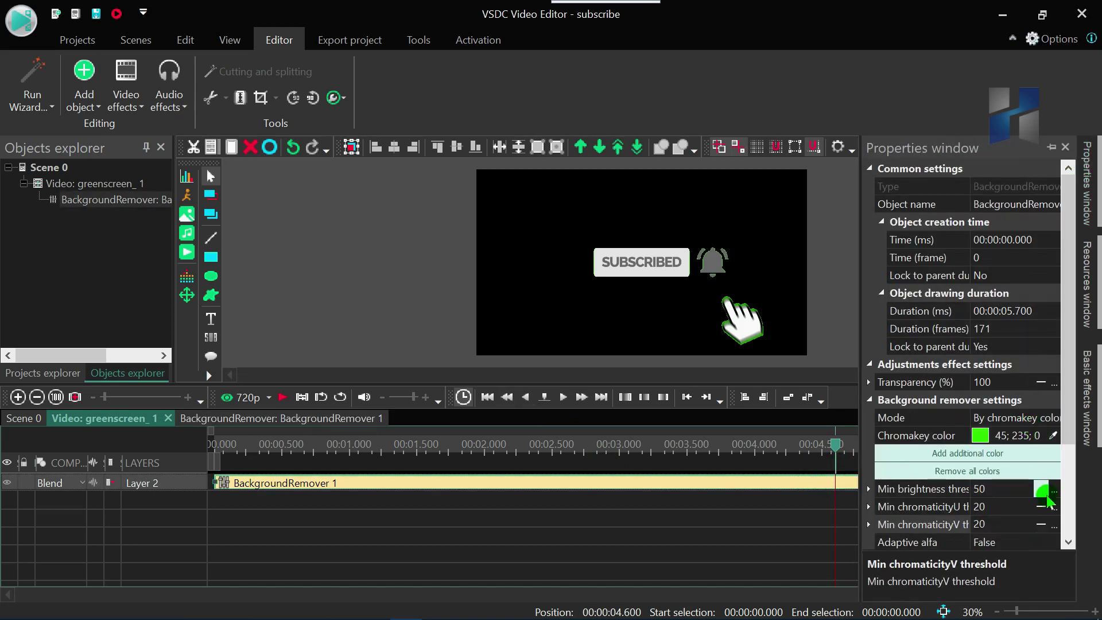
{"action": "left_click", "coordinate": [996, 524]}
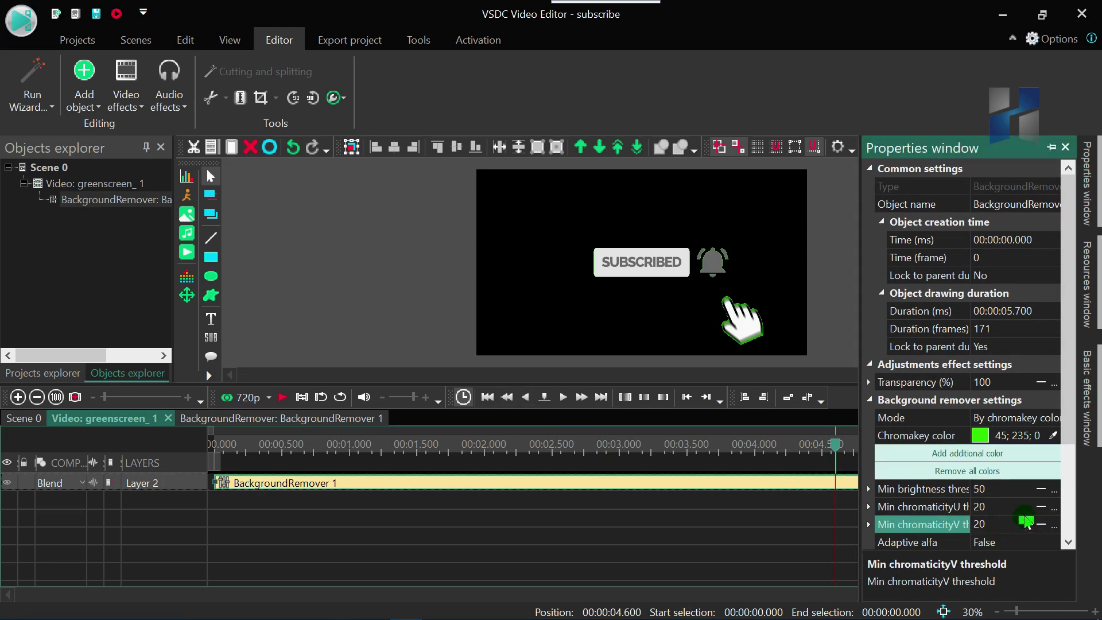
{"action": "key", "text": "Up"}
{"action": "key", "text": "Down"}
{"action": "left_click_drag", "start_coordinate": [1026, 525], "coordinate": [1026, 509]}
{"action": "left_click", "coordinate": [1010, 506]}
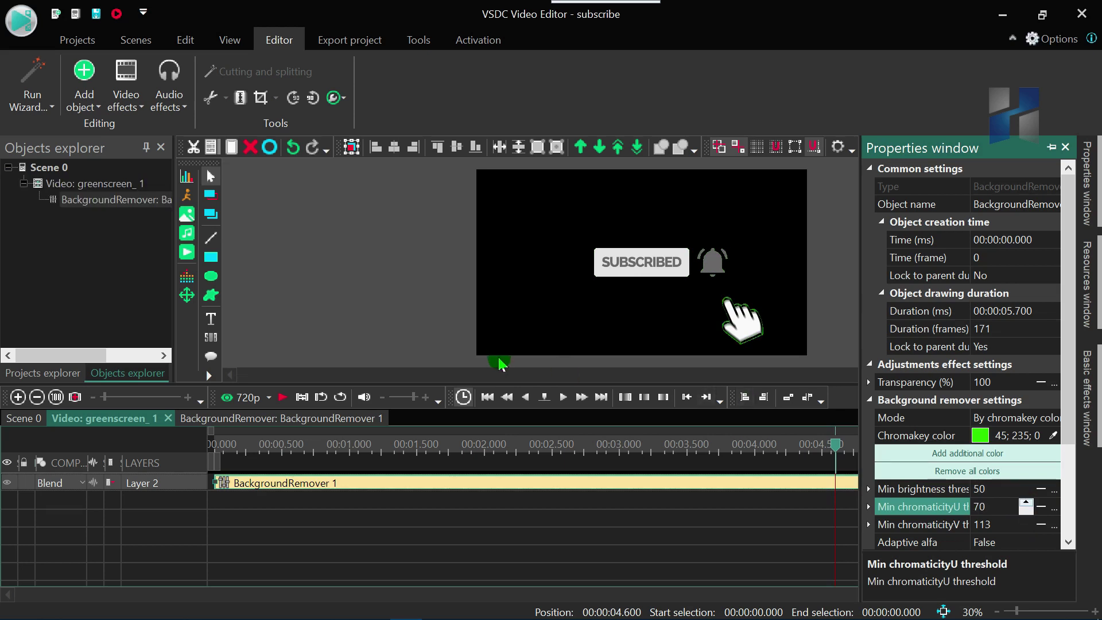
{"action": "left_click", "coordinate": [421, 307]}
{"action": "left_click", "coordinate": [420, 307]}
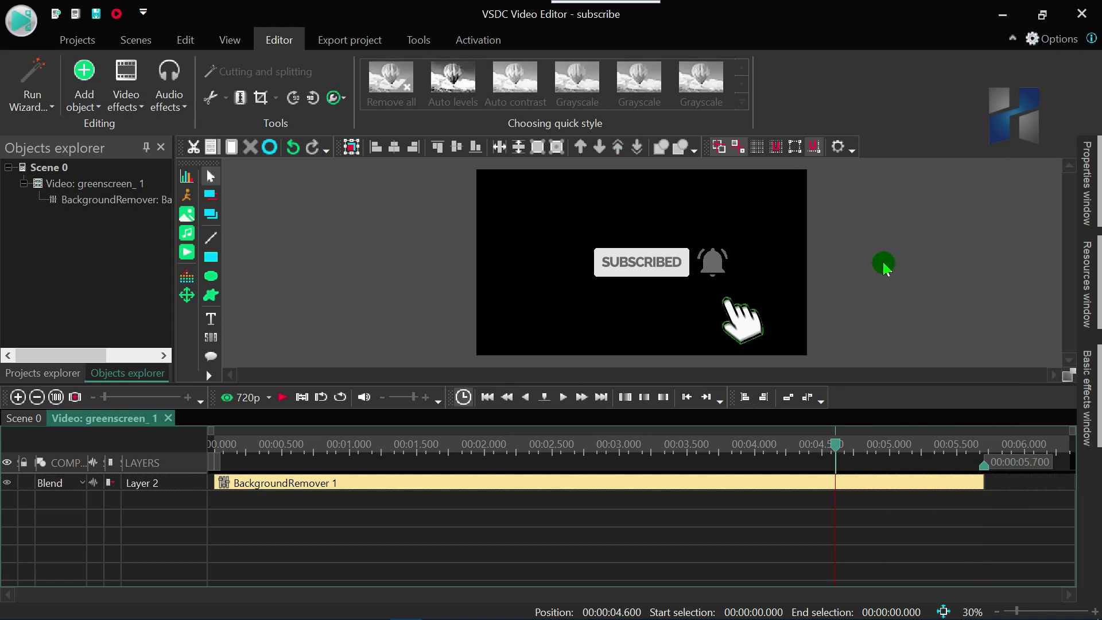
Step: Add the sound file from the file folder to the scene as an audio layer
{"action": "left_click", "coordinate": [999, 15]}
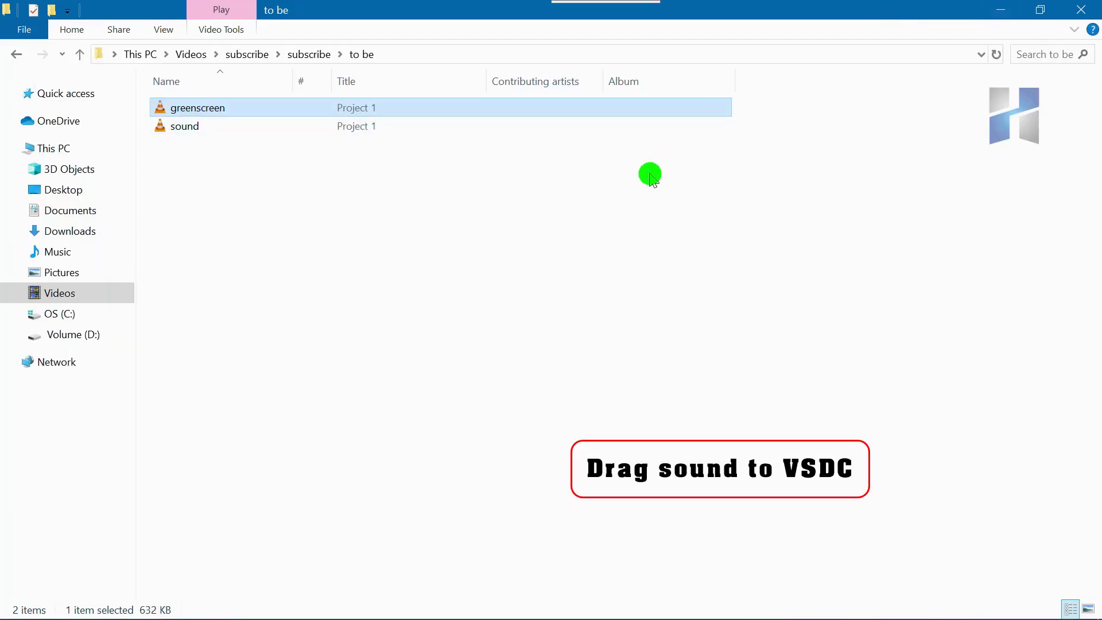
{"action": "left_click_drag", "start_coordinate": [367, 132], "coordinate": [460, 285]}
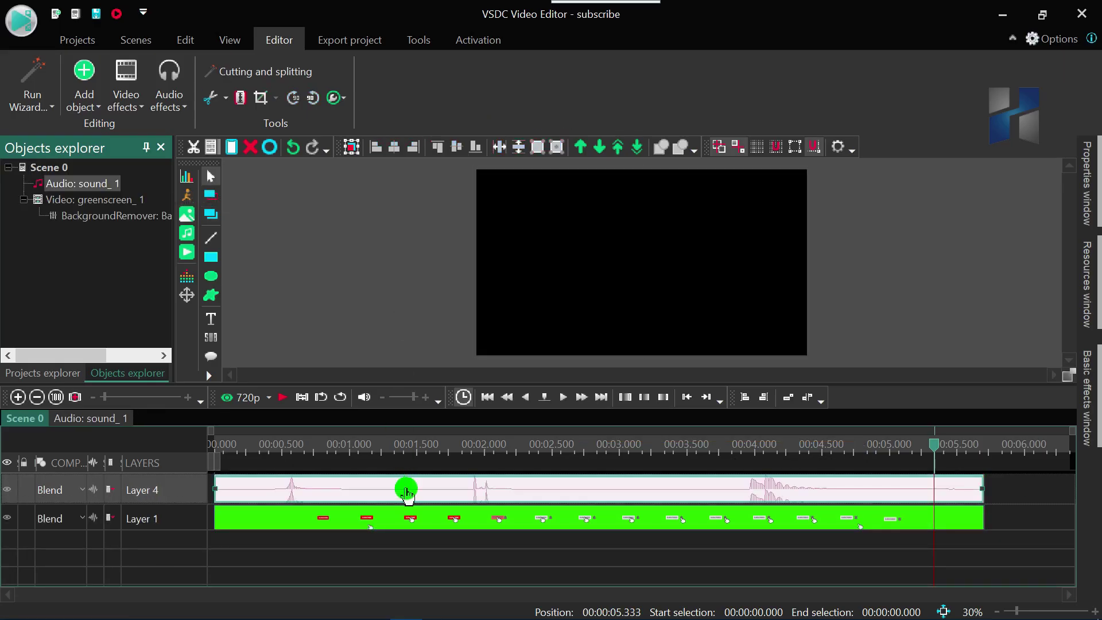
{"action": "left_click", "coordinate": [404, 326]}
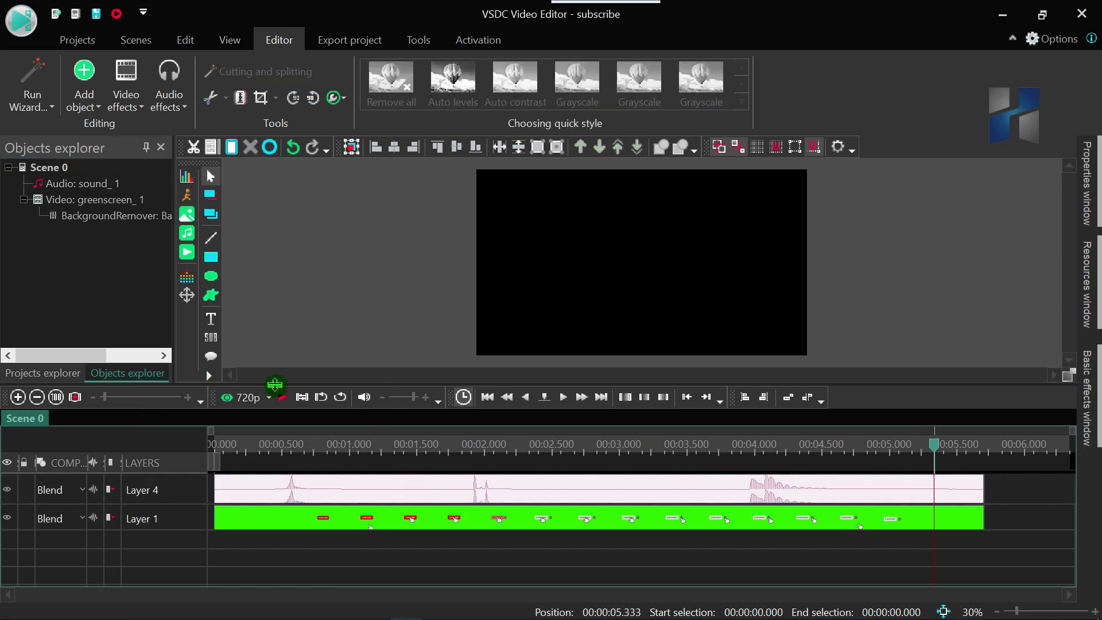
Step: Preview the scene with its audio from the start, and place the playhead at 00:00:00.800
{"action": "left_click", "coordinate": [283, 398]}
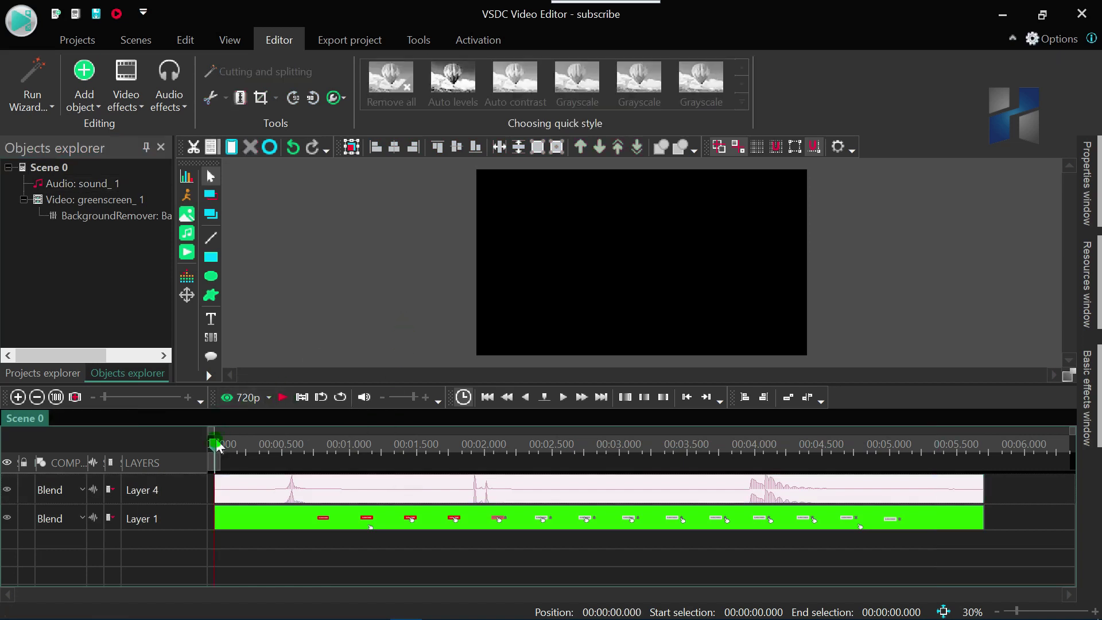
{"action": "left_click", "coordinate": [283, 399]}
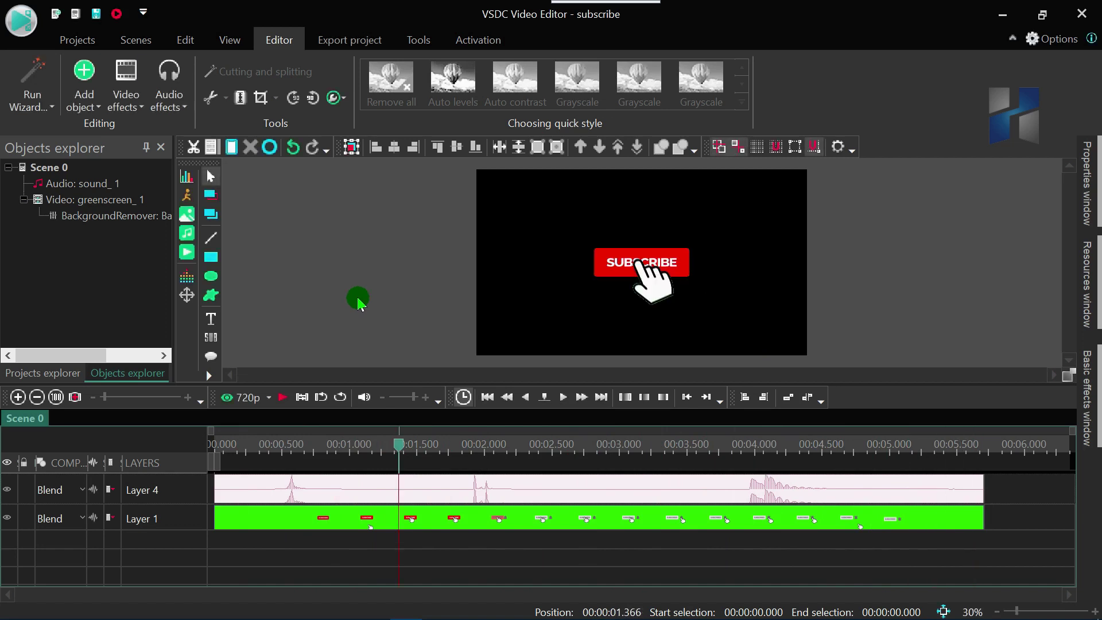
{"action": "left_click", "coordinate": [323, 444]}
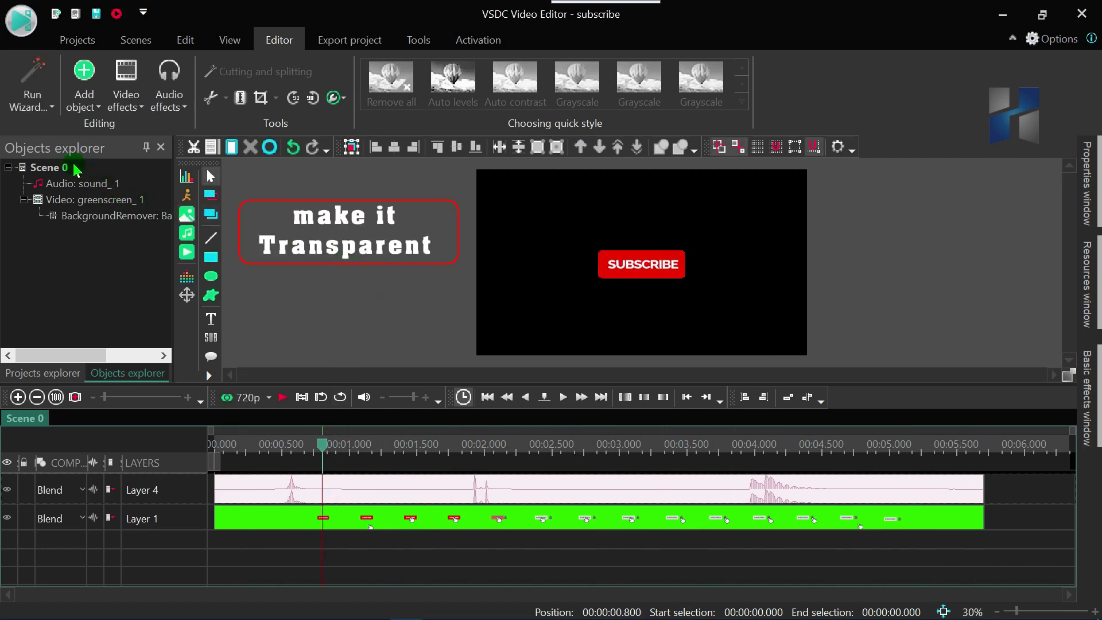
Step: Make Scene 0's background transparent by setting Transparent level to 0 and Use project color to No
{"action": "left_click", "coordinate": [43, 172]}
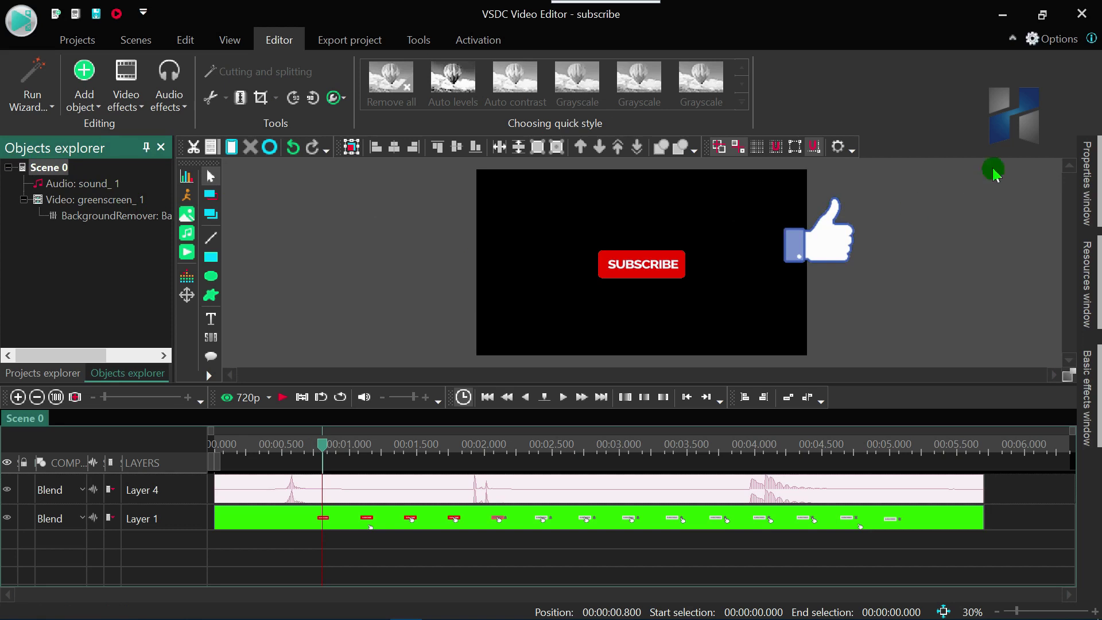
{"action": "left_click", "coordinate": [1096, 178]}
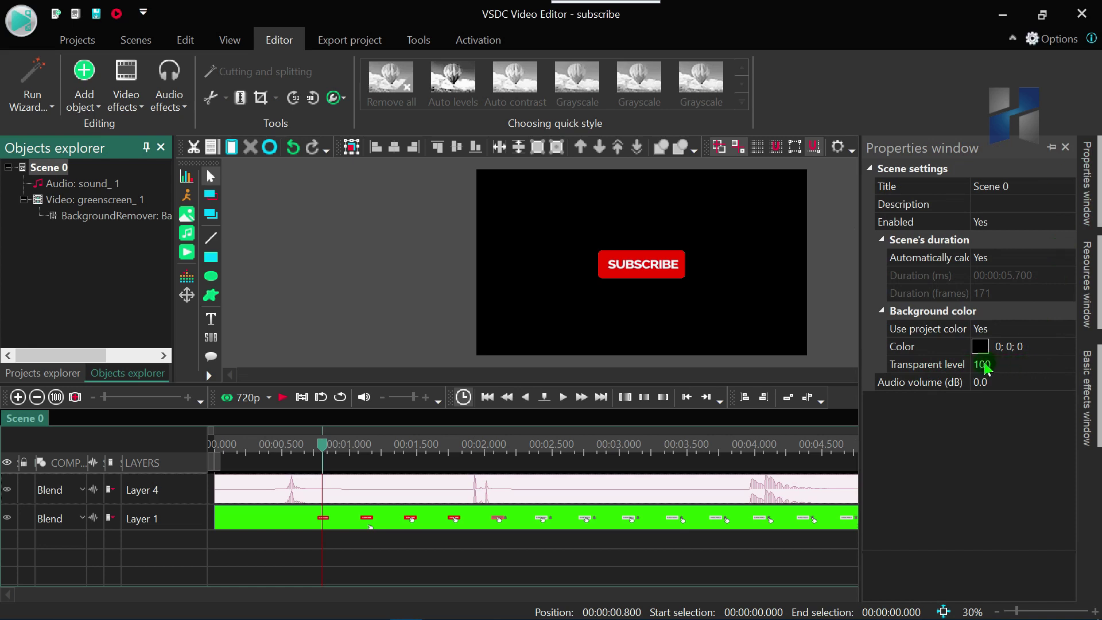
{"action": "left_click", "coordinate": [1004, 371]}
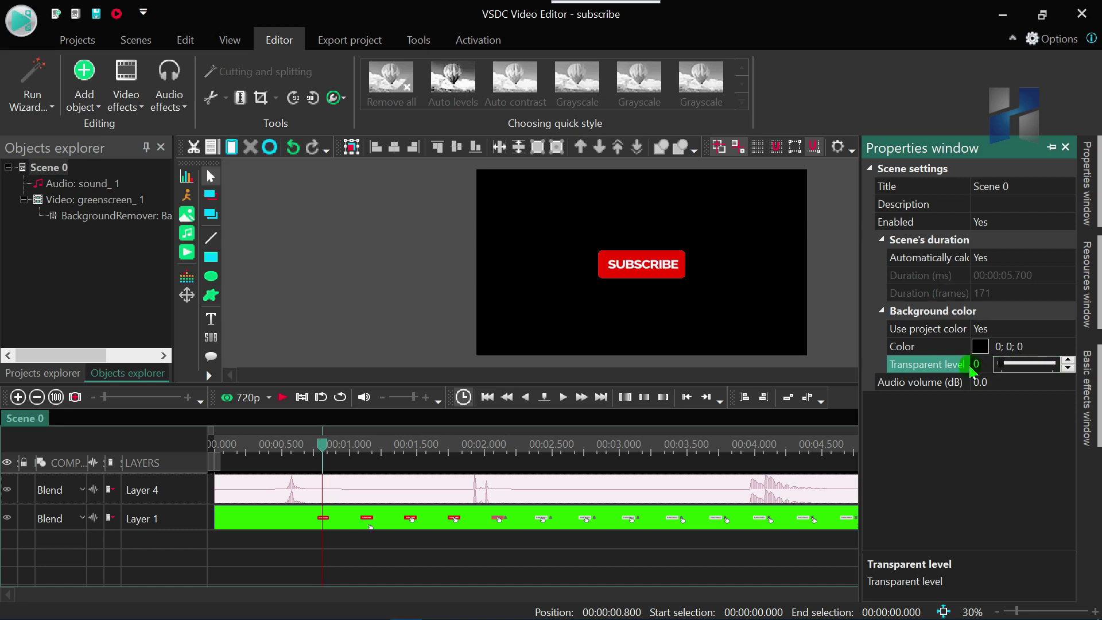
{"action": "left_click", "coordinate": [1019, 329]}
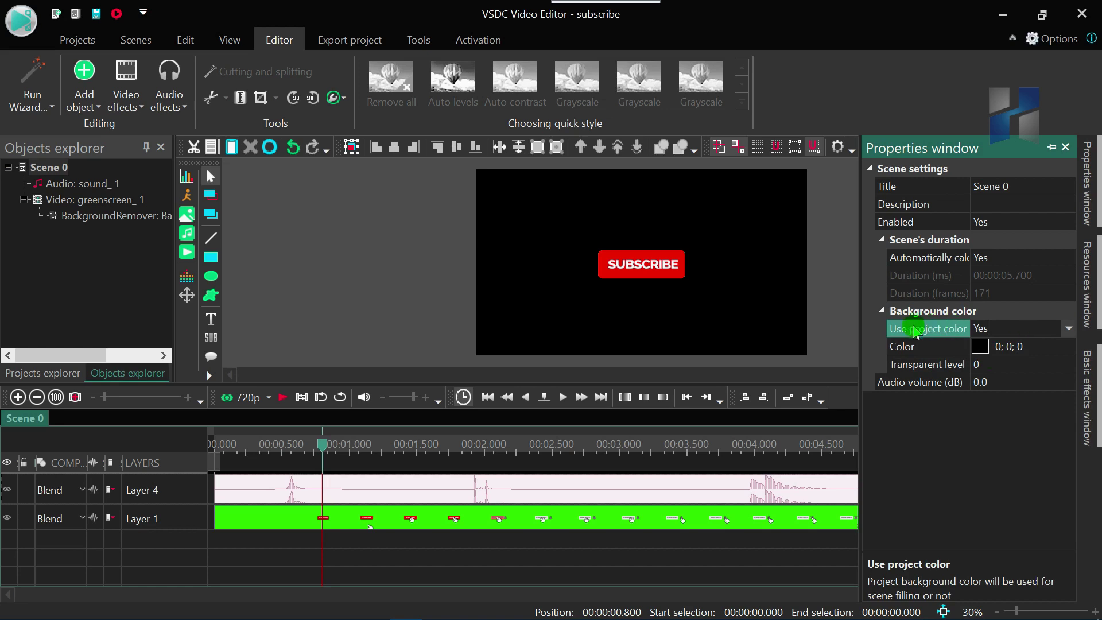
{"action": "left_click", "coordinate": [1069, 329]}
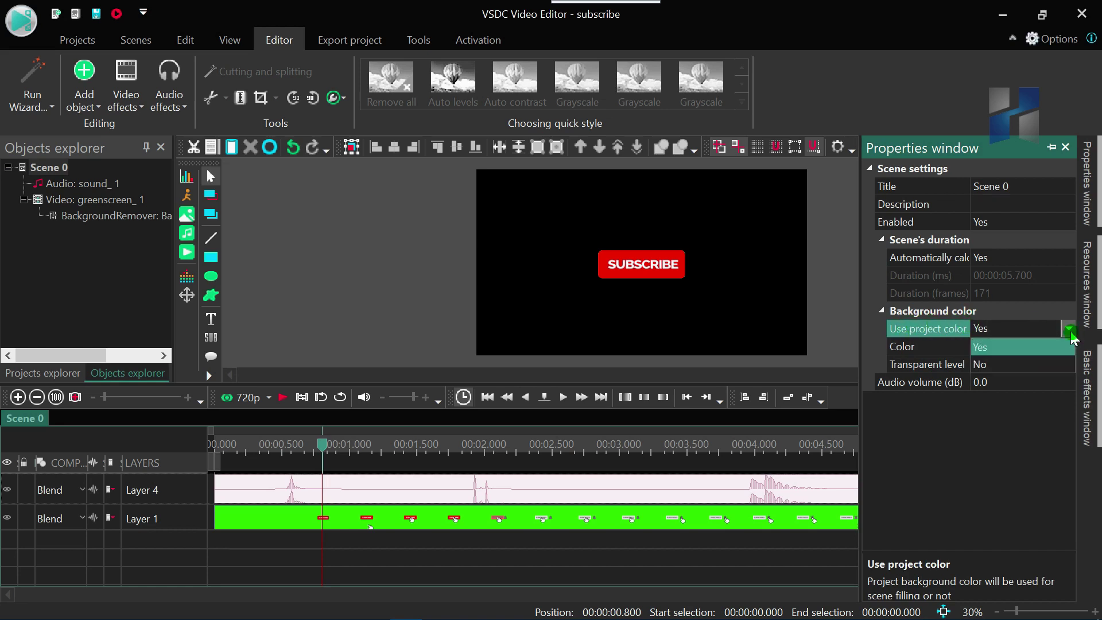
{"action": "left_click", "coordinate": [1027, 367]}
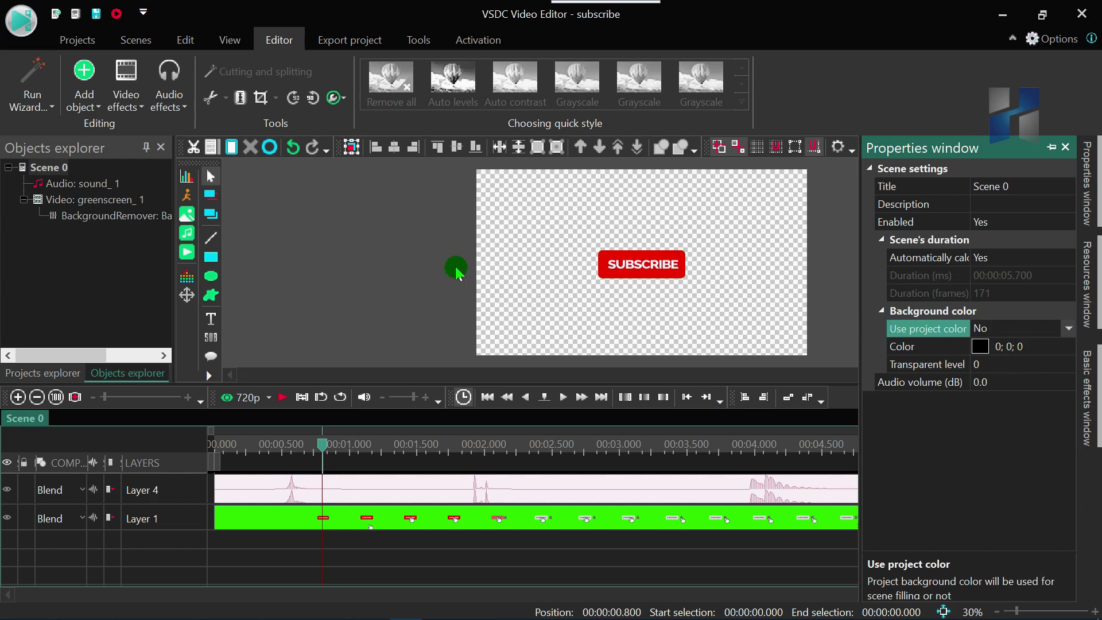
Step: Play the transparent scene from the beginning to check the animation
{"action": "key", "text": "Home"}
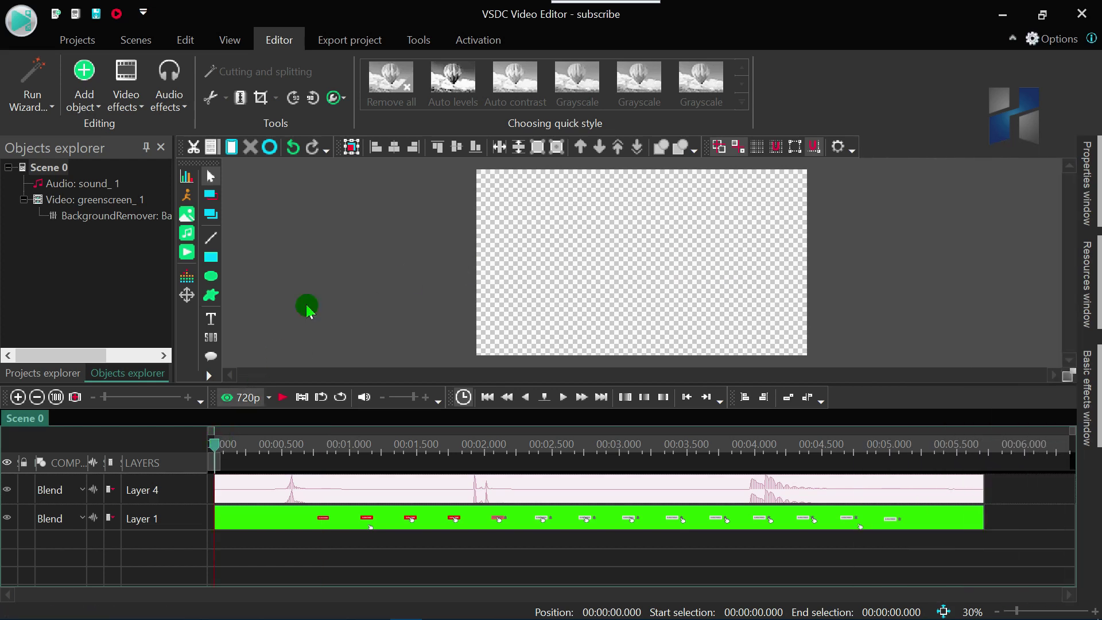
{"action": "left_click", "coordinate": [282, 397]}
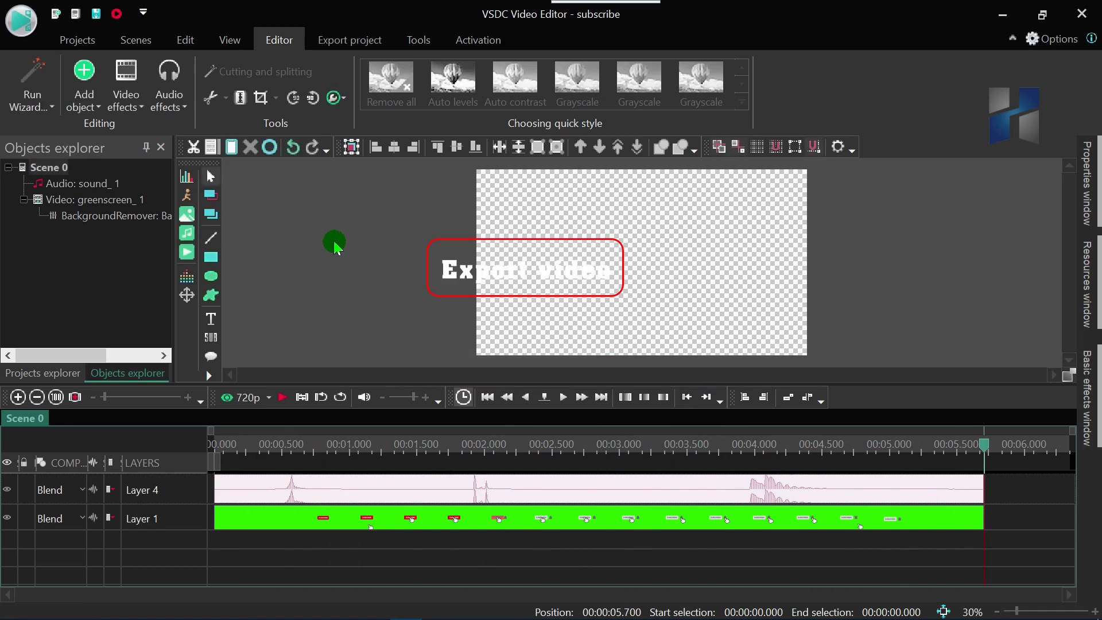
Step: Set the project's export target to PC with MOV as the output video format
{"action": "left_click", "coordinate": [346, 45]}
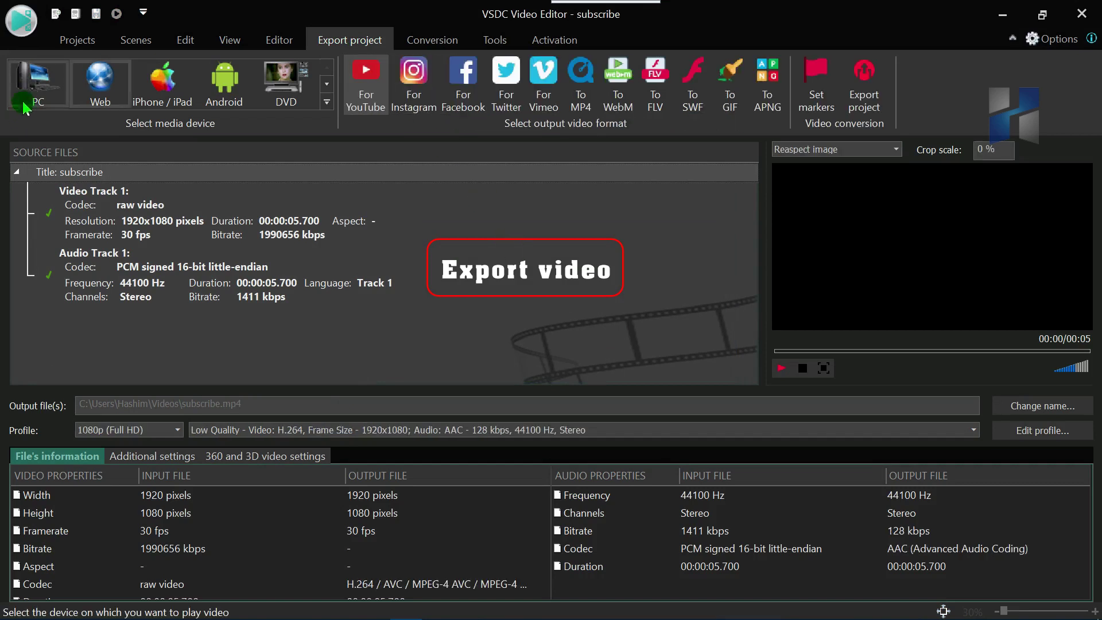
{"action": "left_click", "coordinate": [38, 92]}
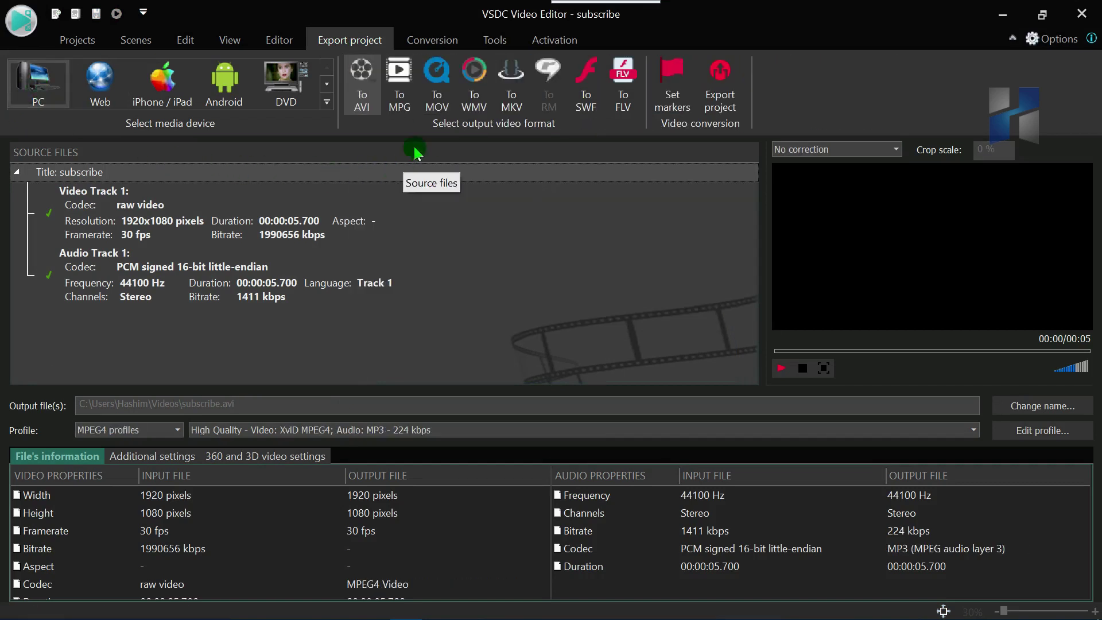
{"action": "left_click", "coordinate": [439, 93]}
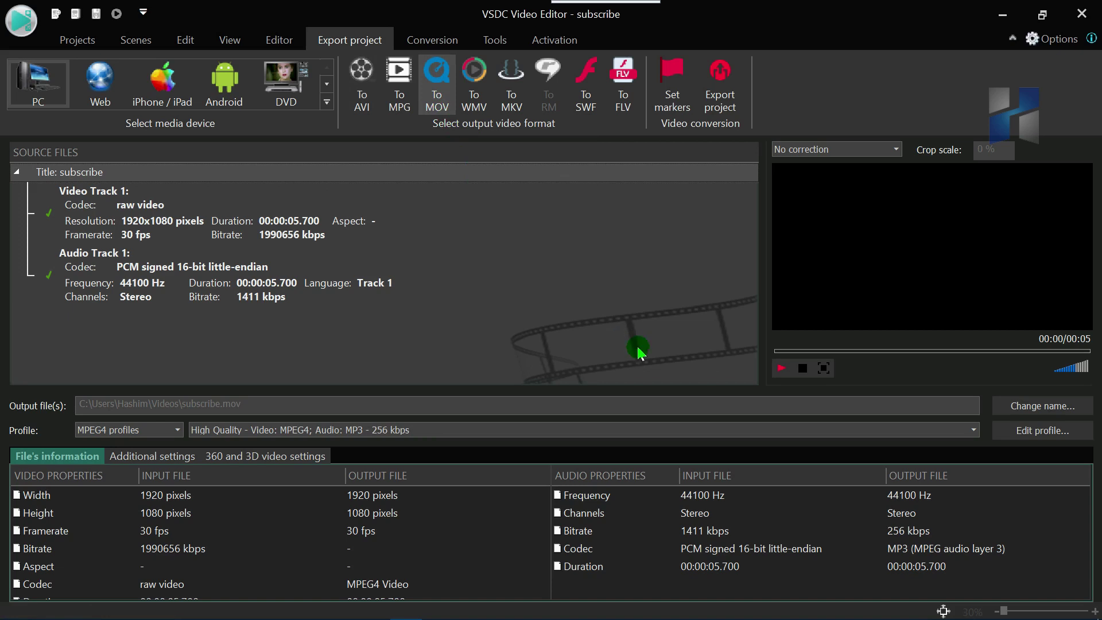
Step: Edit the MOV export profile to use the PNG lossless video codec at 100 % quality, and apply it
{"action": "left_click", "coordinate": [1052, 432]}
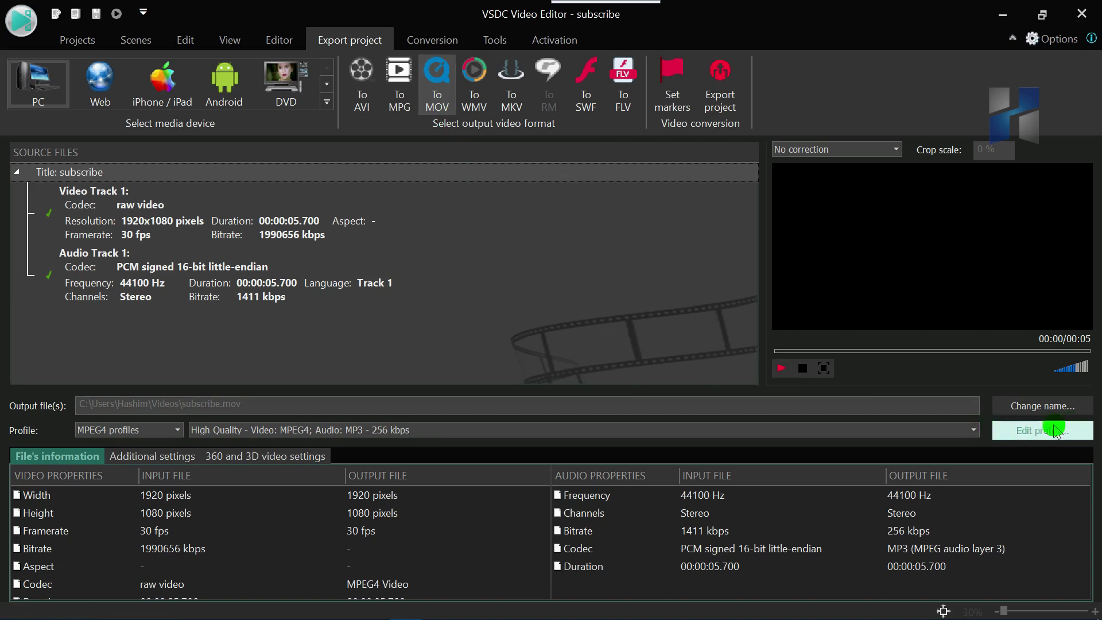
{"action": "left_click", "coordinate": [1047, 436]}
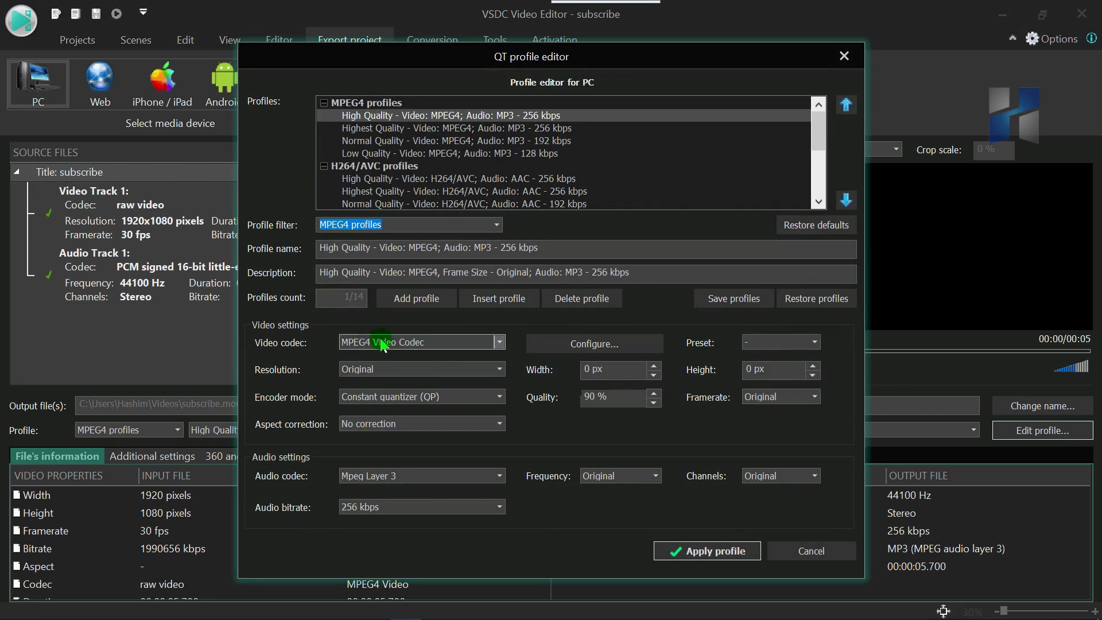
{"action": "left_click", "coordinate": [499, 342]}
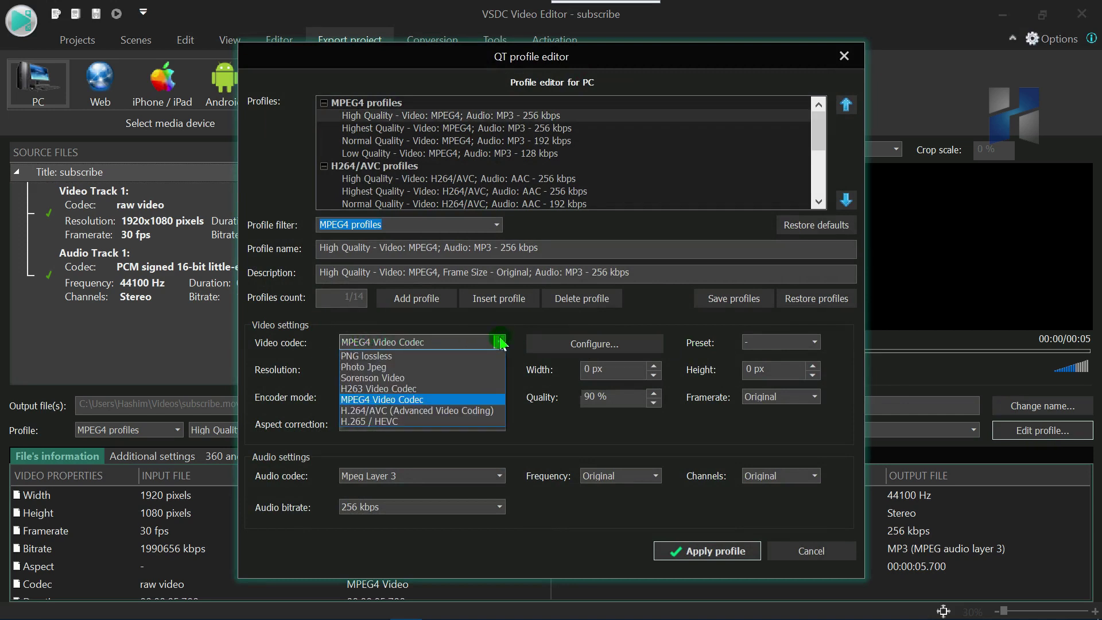
{"action": "left_click", "coordinate": [395, 357]}
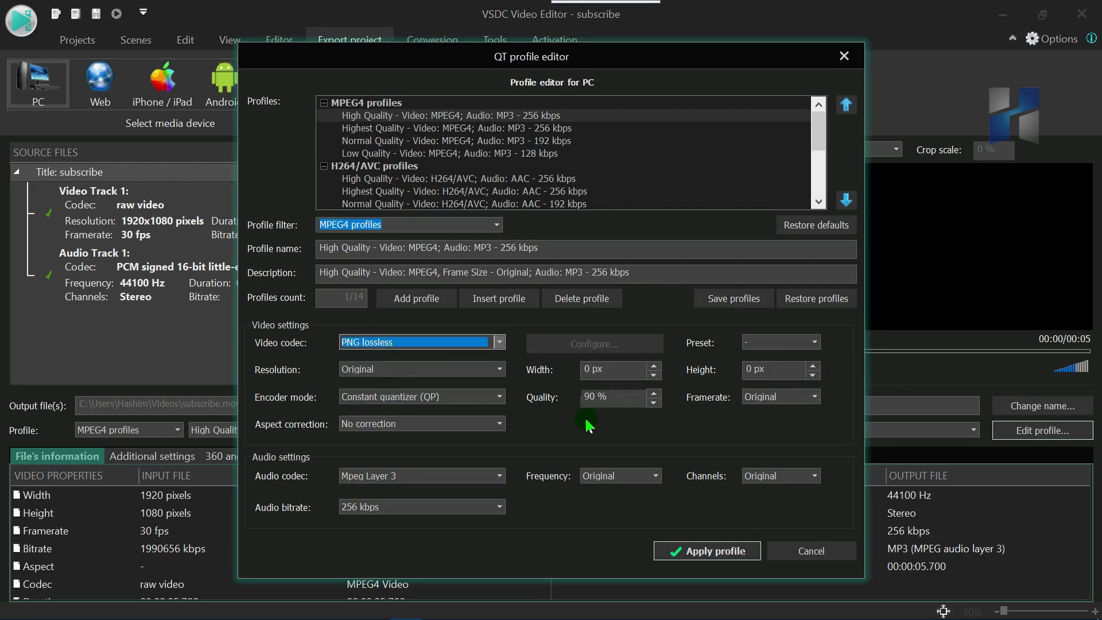
{"action": "left_click", "coordinate": [655, 393]}
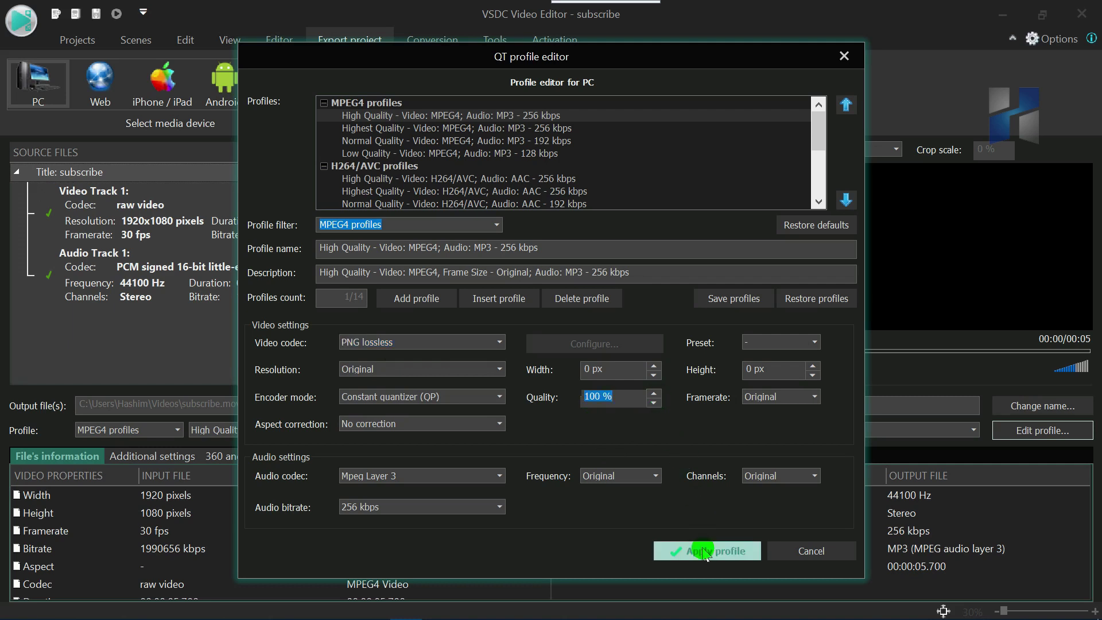
{"action": "left_click", "coordinate": [720, 551]}
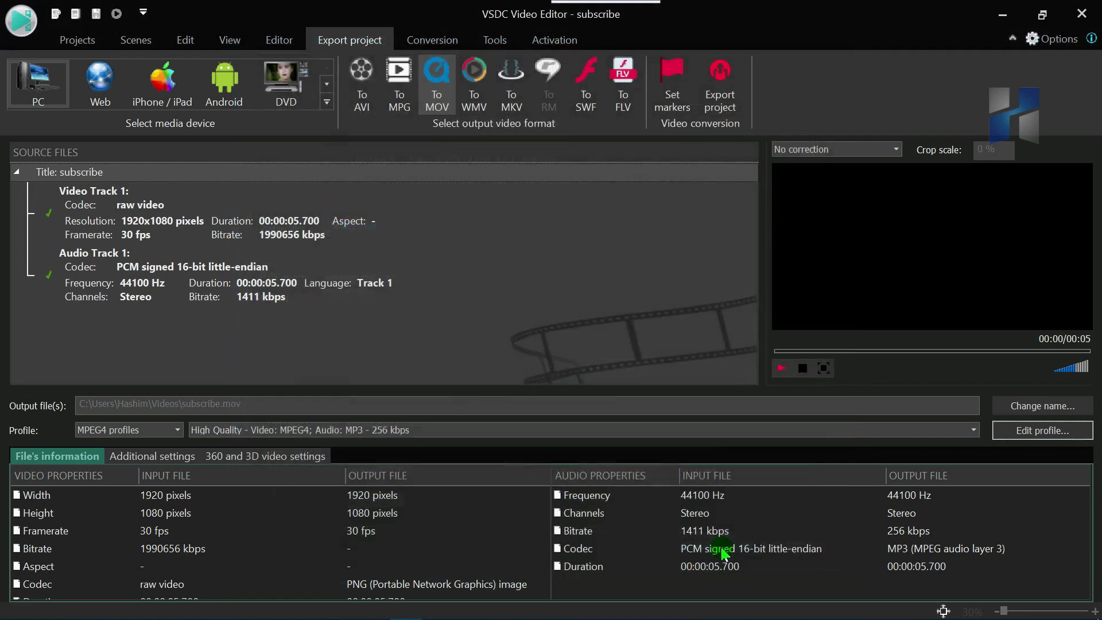
Step: Export the project as subscribe.mov, dismiss the completion message and minimize the editor
{"action": "left_click", "coordinate": [725, 95]}
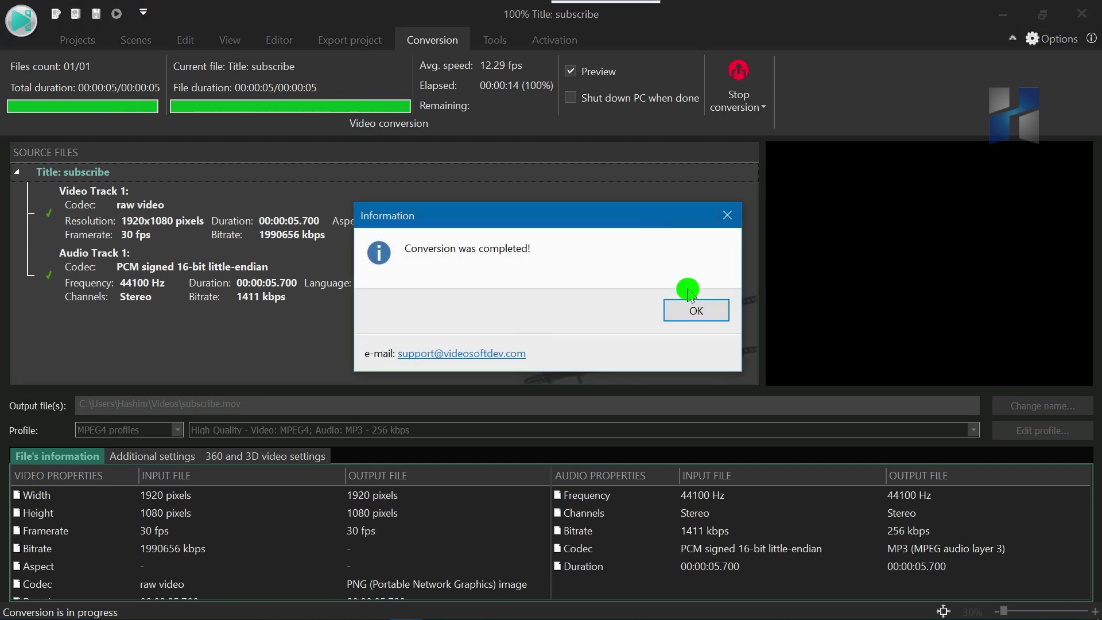
{"action": "left_click", "coordinate": [698, 310]}
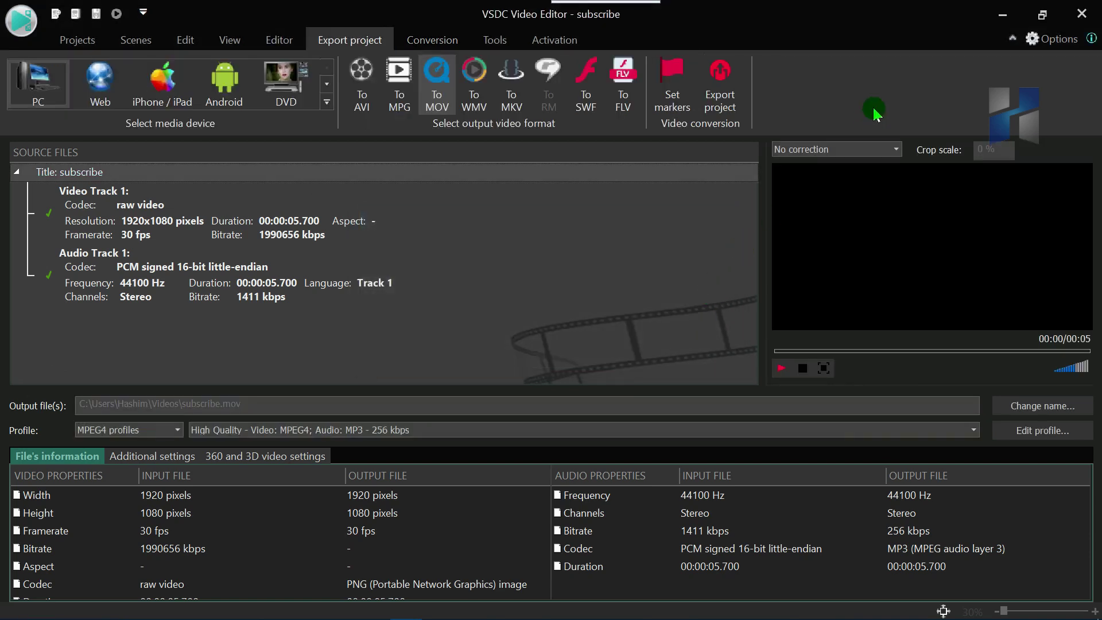
{"action": "left_click", "coordinate": [1001, 14]}
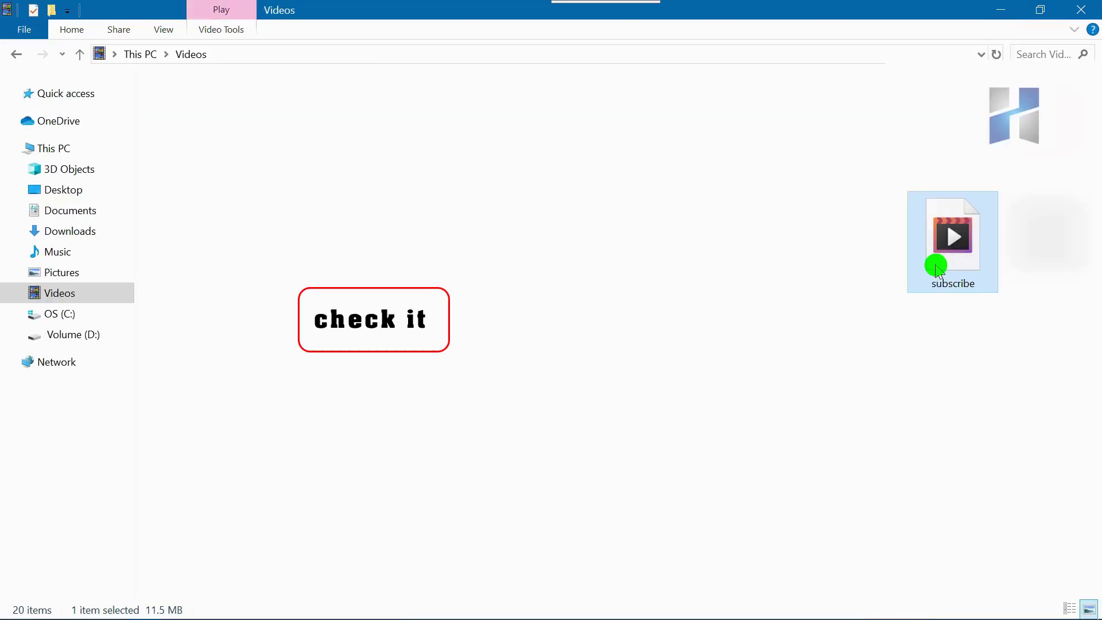
Step: Play the exported subscribe video from the Videos folder in PotPlayer to check it, and close the player
{"action": "right_click", "coordinate": [935, 265]}
{"action": "mouse_move", "coordinate": [843, 334]}
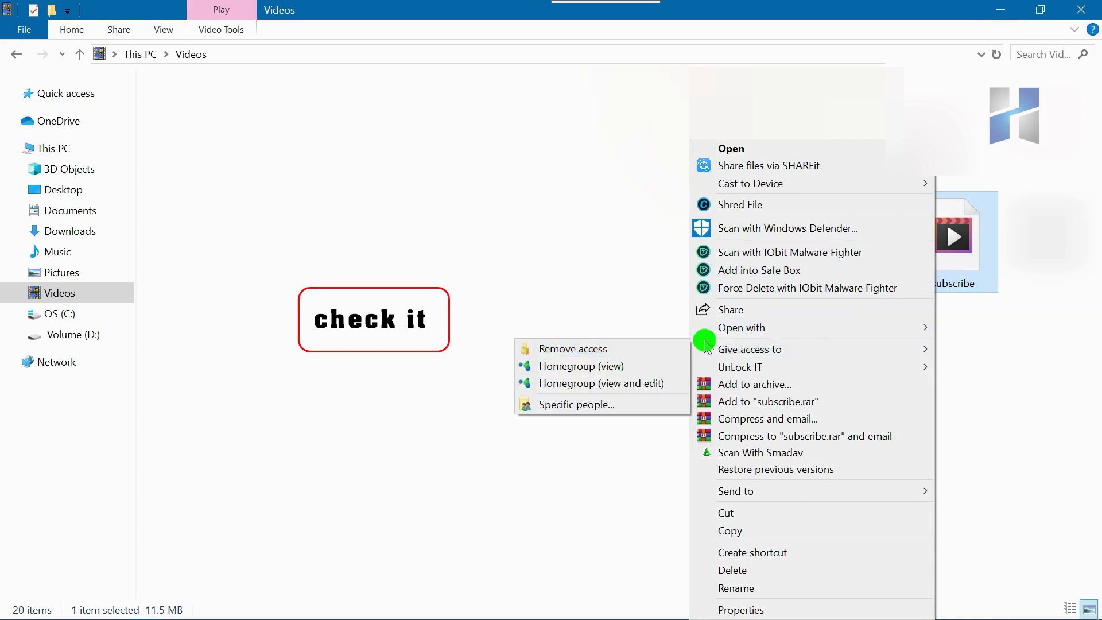
{"action": "left_click", "coordinate": [548, 361]}
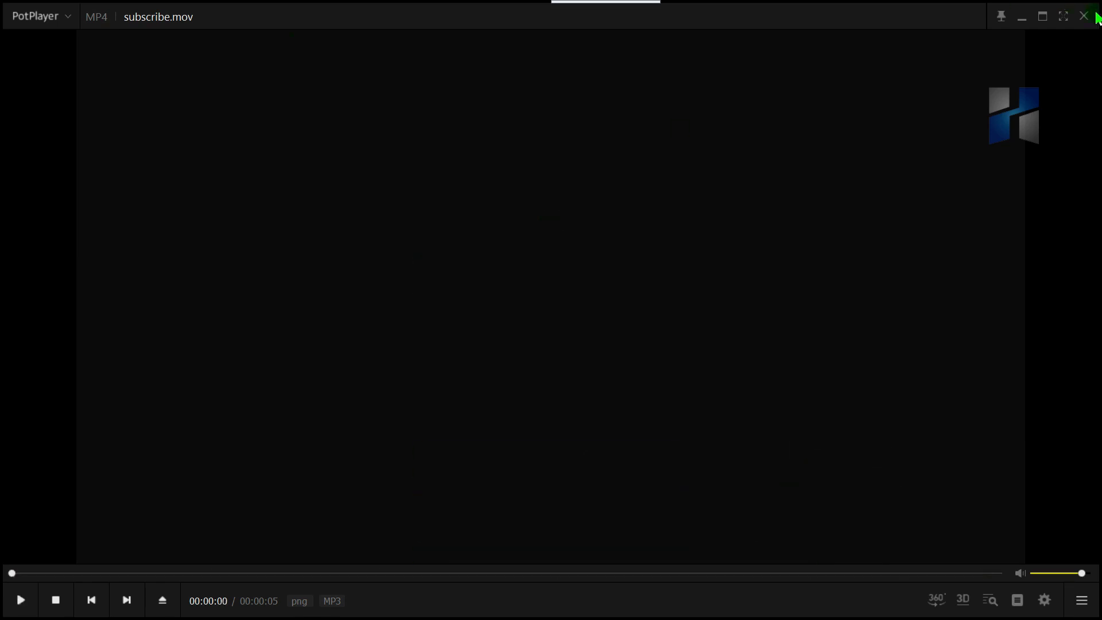
{"action": "left_click", "coordinate": [1093, 19]}
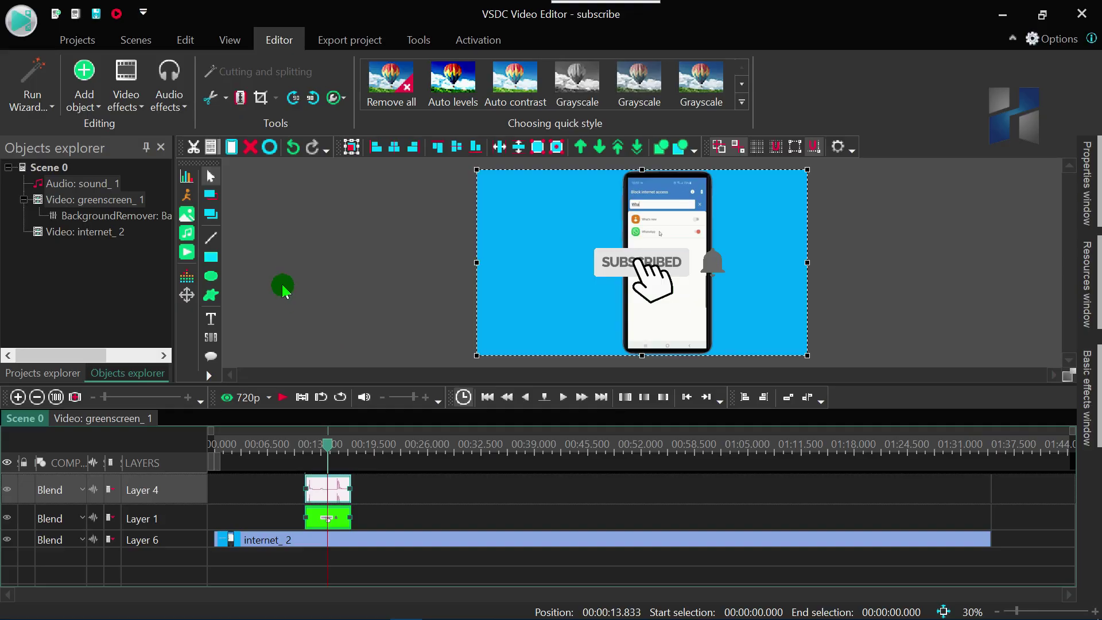
Step: Move the subscribe animation to the blue area left of the phone, and place the playhead at 00:00:11.300
{"action": "left_click_drag", "start_coordinate": [527, 268], "coordinate": [415, 263]}
{"action": "key", "text": "Escape"}
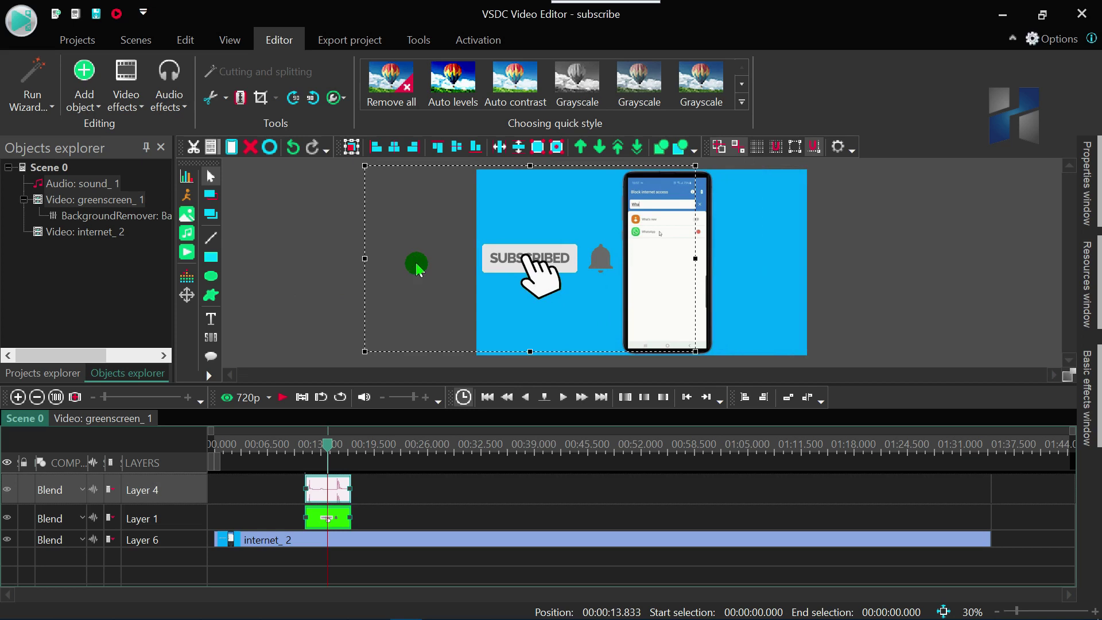
{"action": "left_click", "coordinate": [342, 270]}
{"action": "left_click_drag", "start_coordinate": [326, 445], "coordinate": [310, 452]}
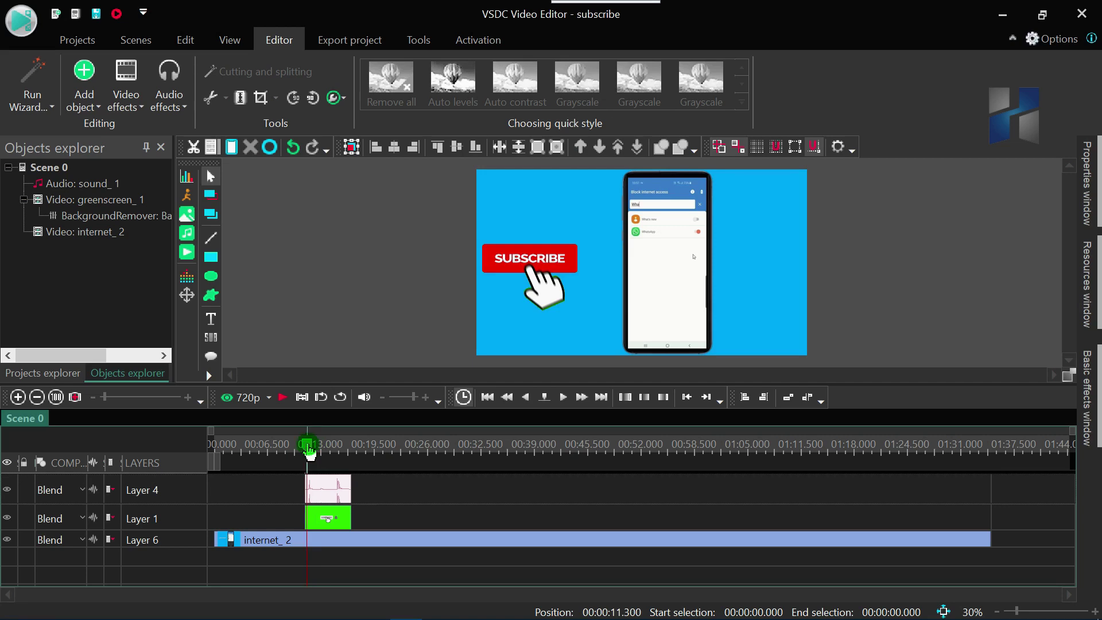